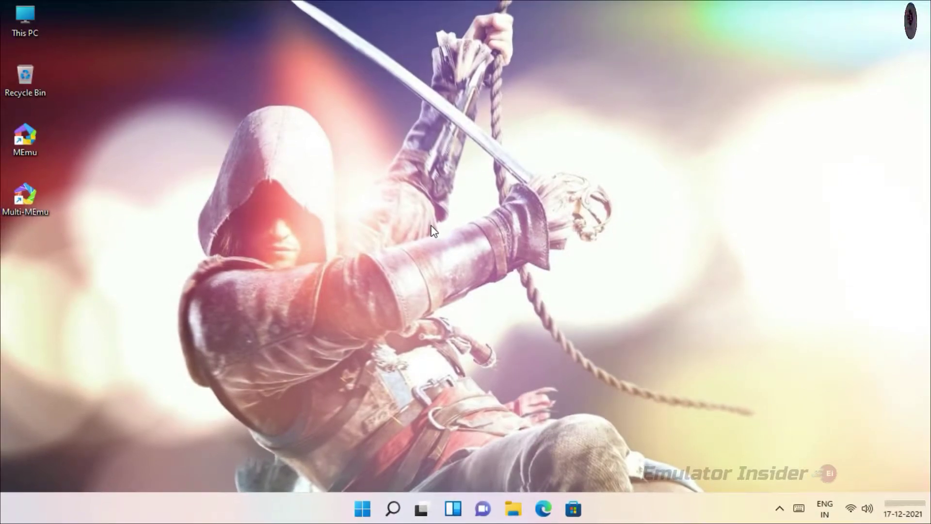
Check the PC's processor, installed RAM and system type in the system properties, and close the settings window.
{"action": "right_click", "coordinate": [39, 19]}
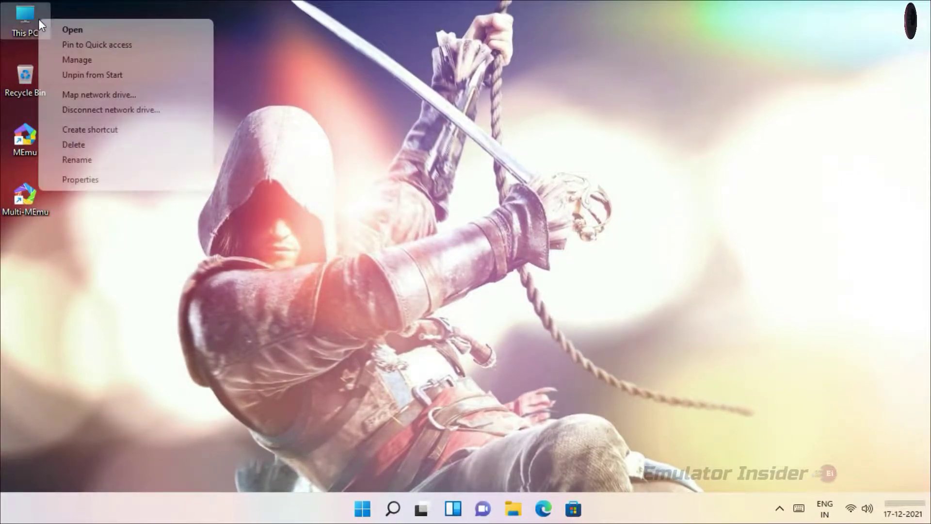
{"action": "left_click", "coordinate": [105, 181]}
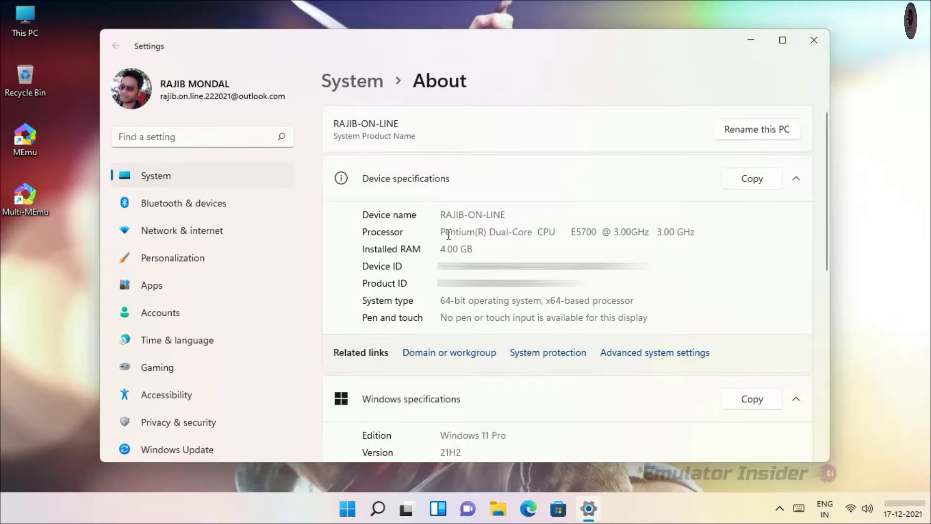
{"action": "left_click_drag", "start_coordinate": [491, 233], "coordinate": [695, 233]}
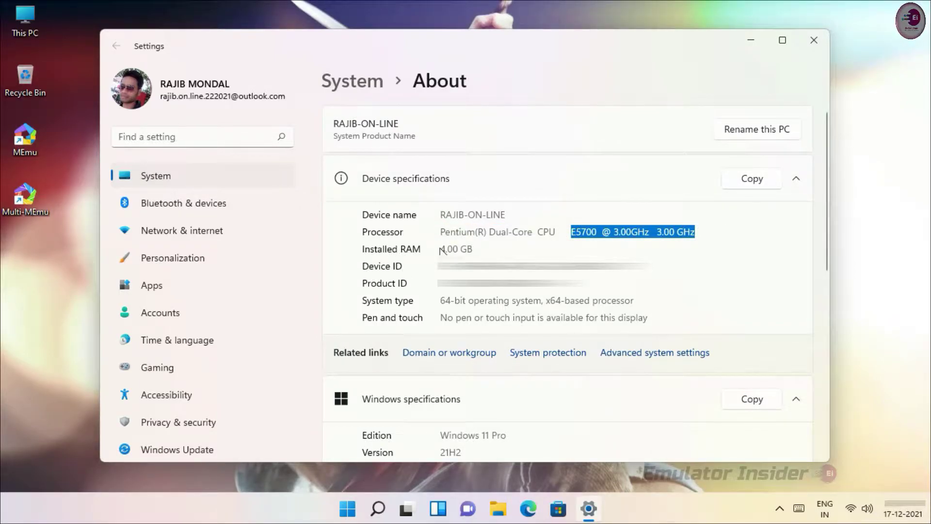
{"action": "left_click_drag", "start_coordinate": [442, 249], "coordinate": [492, 249]}
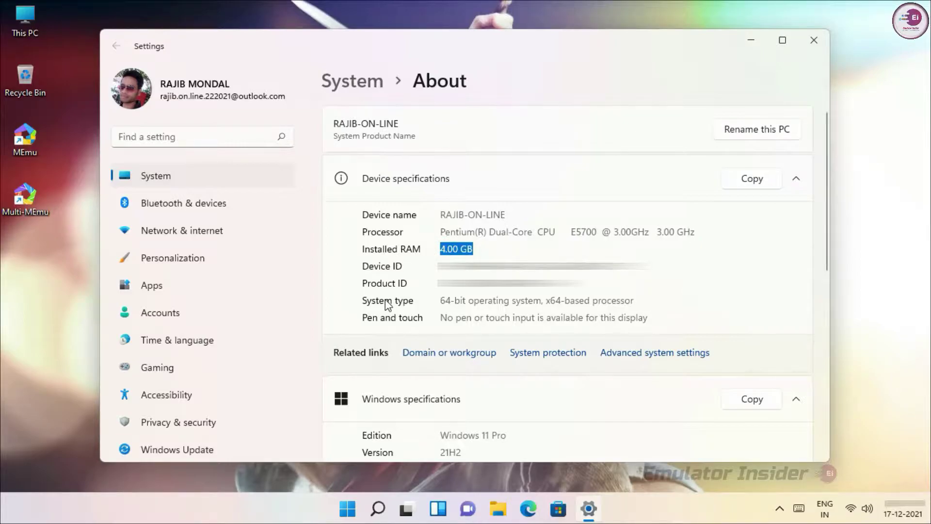
{"action": "left_click_drag", "start_coordinate": [441, 299], "coordinate": [672, 301]}
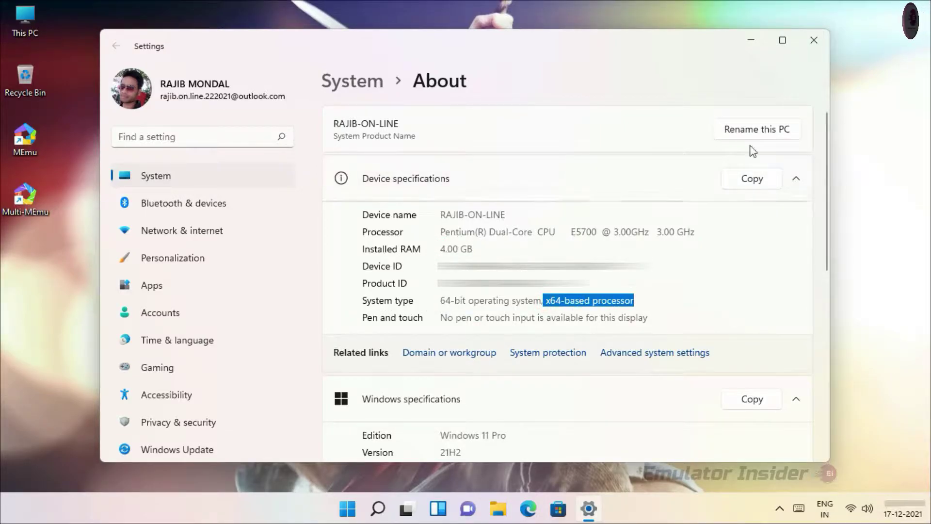
{"action": "left_click", "coordinate": [804, 43]}
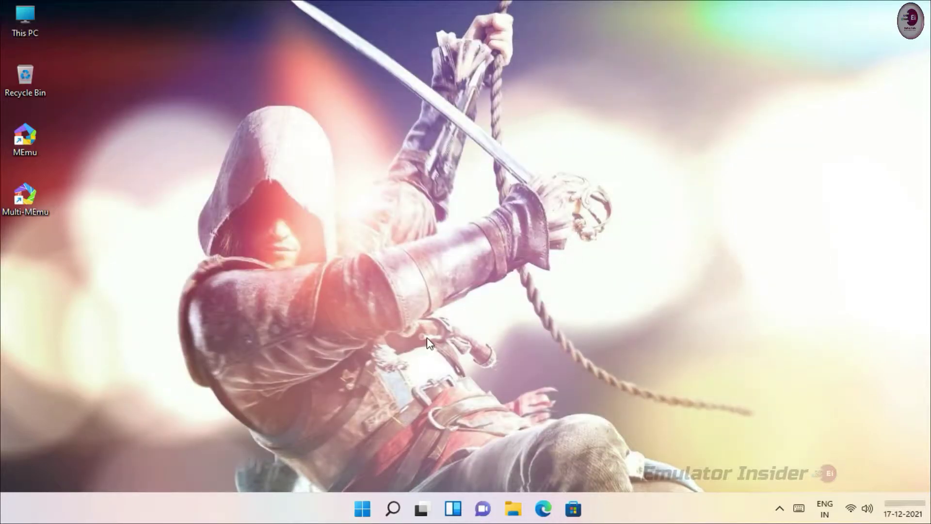
Open Google Chrome and search the web for "MEmu 5.1 Download".
{"action": "left_click", "coordinate": [362, 511]}
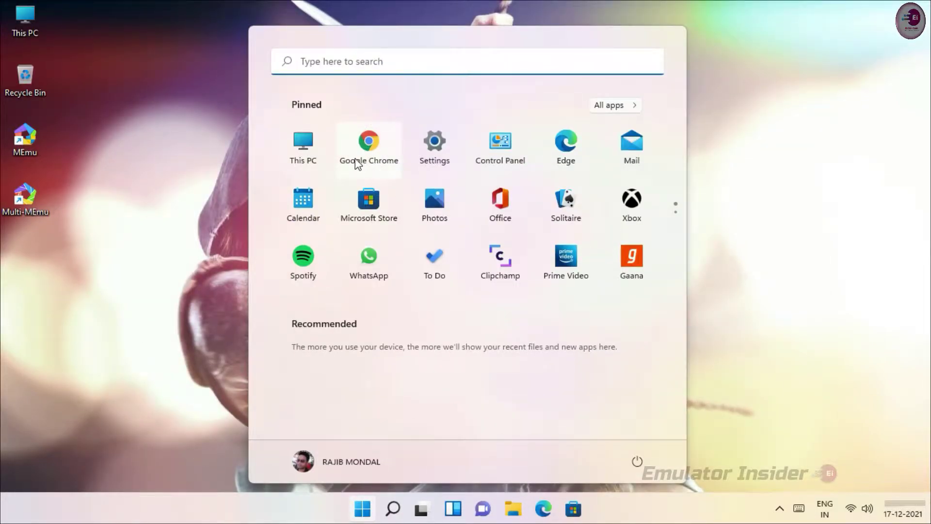
{"action": "left_click", "coordinate": [381, 152]}
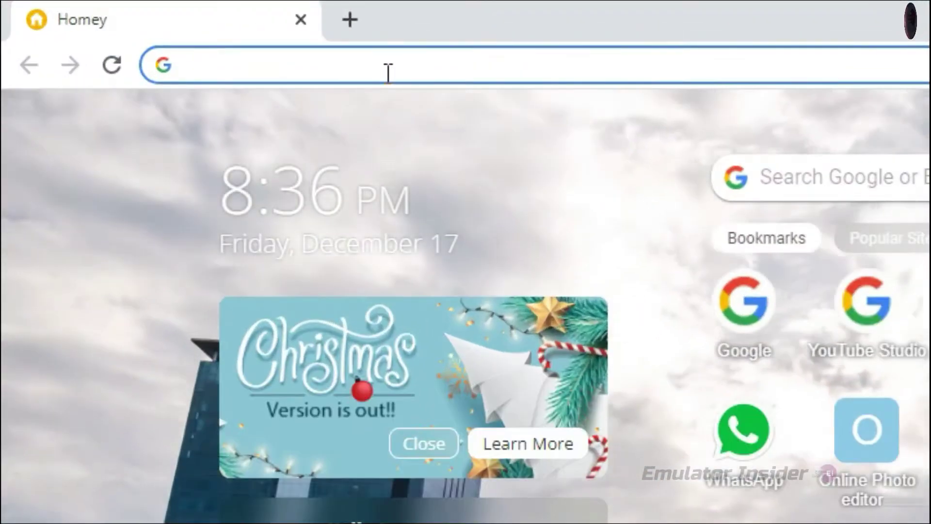
{"action": "type", "text": "MEmu 5."}
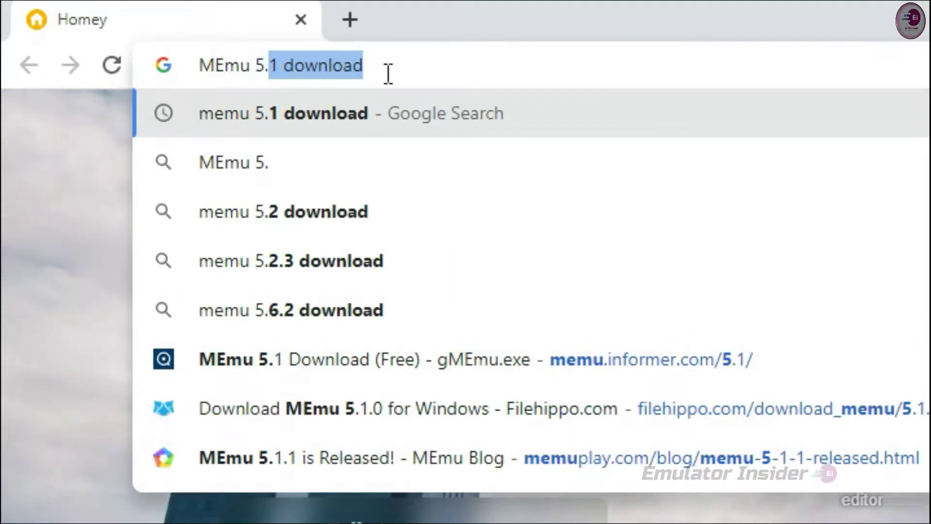
{"action": "type", "text": "1 Download"}
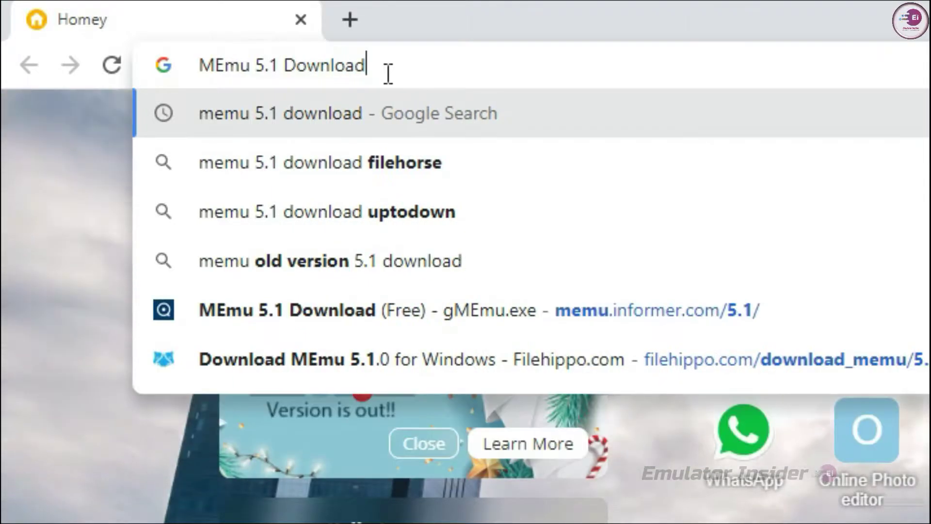
{"action": "left_click", "coordinate": [331, 122]}
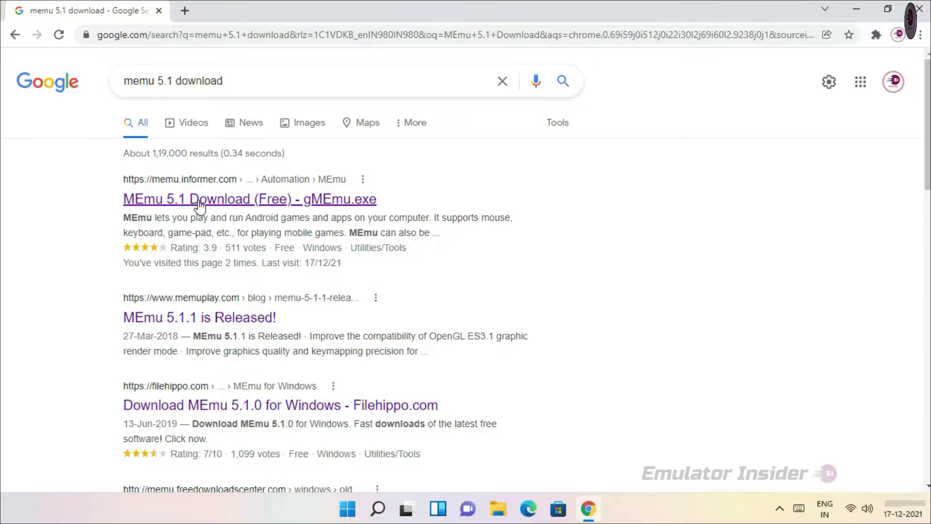
Open the memu.informer.com result for MEmu 5.1 and go through the page to its screenshots.
{"action": "left_click", "coordinate": [229, 206]}
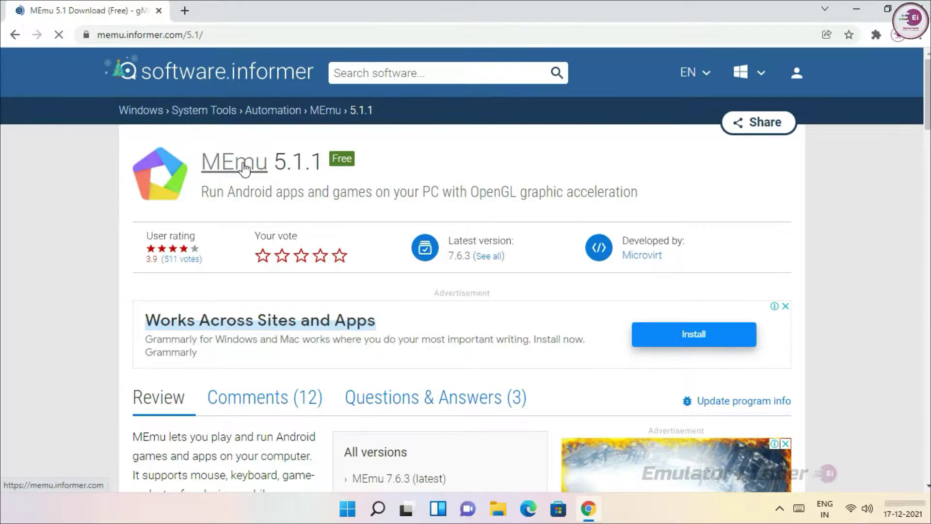
{"action": "left_click_drag", "start_coordinate": [200, 162], "coordinate": [406, 170]}
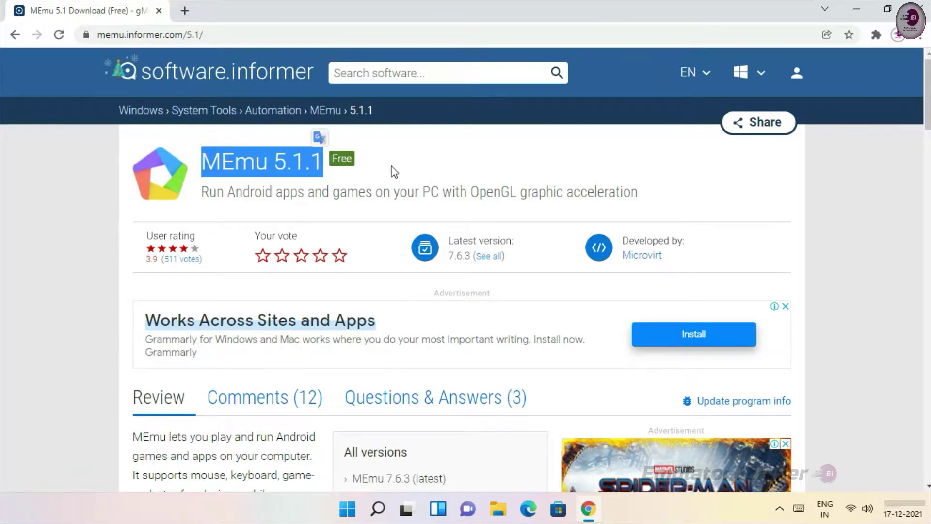
{"action": "left_click", "coordinate": [470, 159]}
{"action": "scroll", "coordinate": [451, 257], "scroll_direction": "down", "scroll_amount": 10}
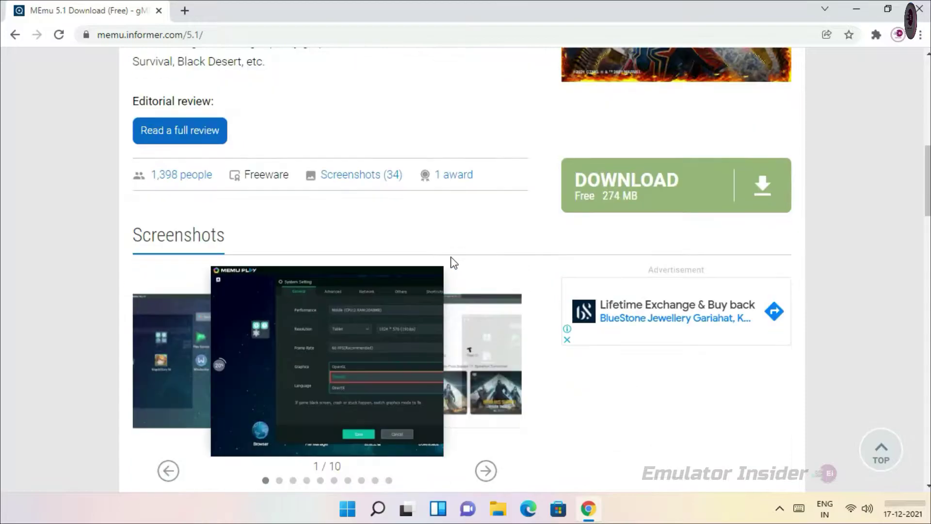
{"action": "scroll", "coordinate": [453, 262], "scroll_direction": "down", "scroll_amount": 3}
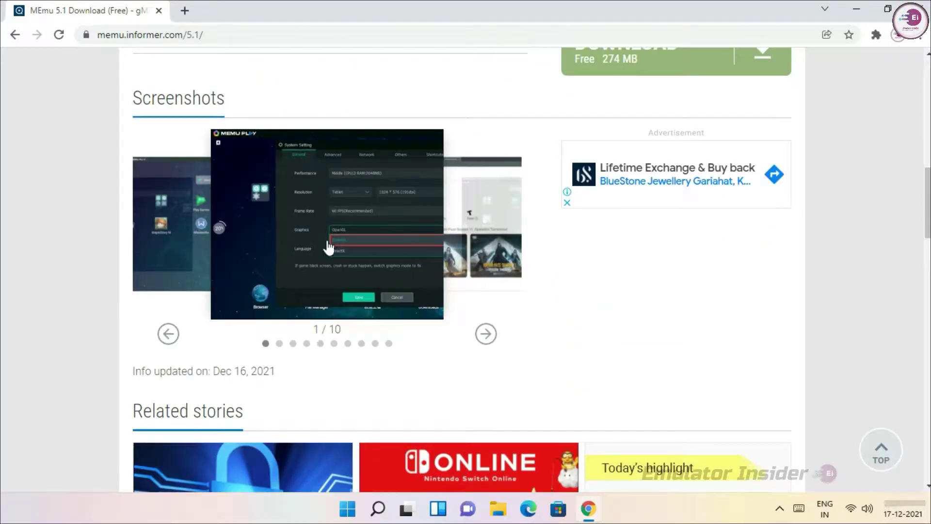
Look through the MEmu screenshot gallery and go back to the download offer on the page.
{"action": "left_click", "coordinate": [485, 335]}
{"action": "left_click", "coordinate": [485, 334]}
{"action": "left_click", "coordinate": [485, 334]}
{"action": "left_click", "coordinate": [486, 335]}
{"action": "left_click", "coordinate": [485, 335]}
{"action": "left_click", "coordinate": [485, 334]}
{"action": "left_click", "coordinate": [485, 335]}
{"action": "left_click", "coordinate": [486, 335]}
{"action": "left_click", "coordinate": [485, 334]}
{"action": "scroll", "coordinate": [519, 222], "scroll_direction": "up", "scroll_amount": 5}
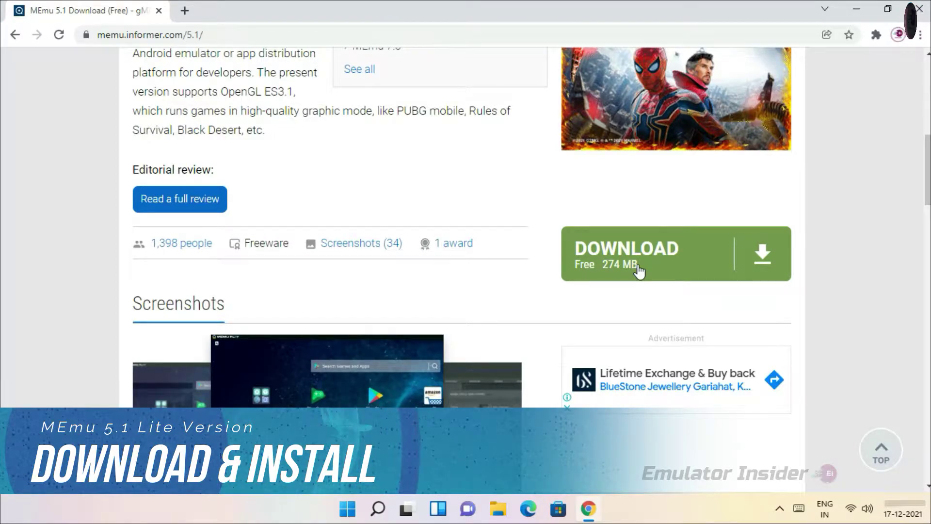
{"action": "scroll", "coordinate": [639, 271], "scroll_direction": "down", "scroll_amount": 2}
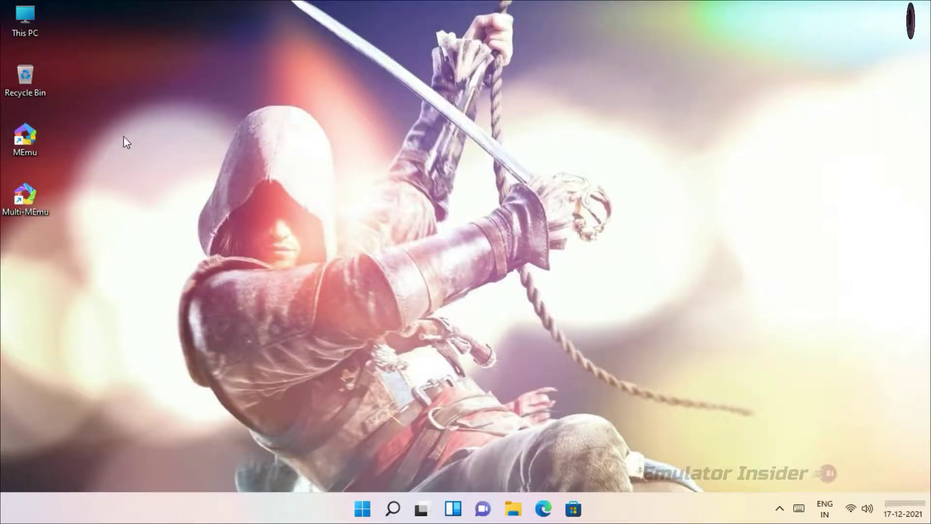
Launch Multi-MEmu and create a new Android 5.1 (Maintenance version) instance, accepting the Android 5.1 download.
{"action": "left_click_drag", "start_coordinate": [100, 139], "coordinate": [12, 215]}
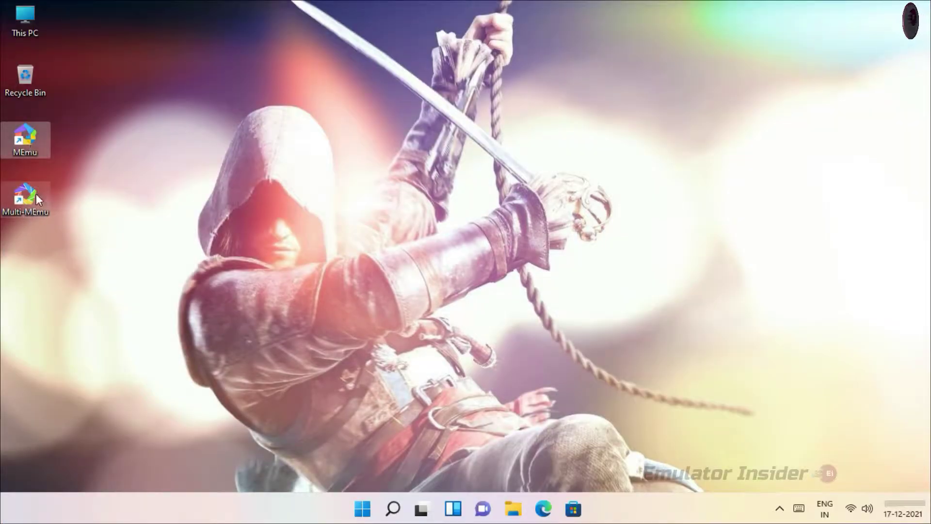
{"action": "left_click", "coordinate": [10, 213]}
{"action": "double_click", "coordinate": [41, 197]}
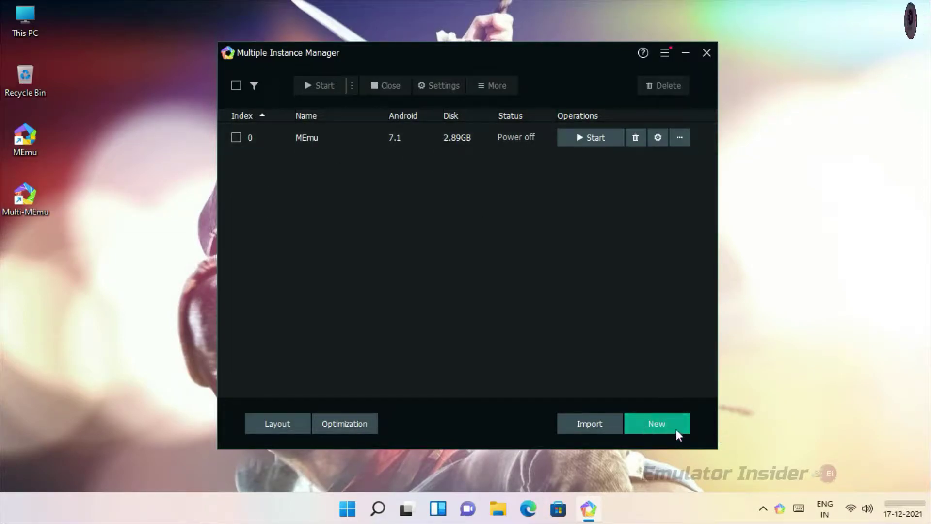
{"action": "left_click", "coordinate": [657, 424]}
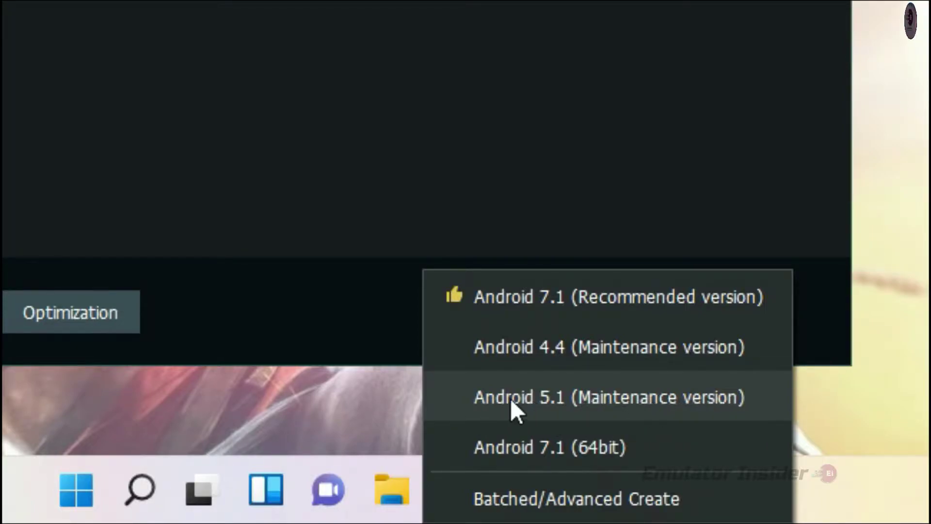
{"action": "left_click", "coordinate": [624, 397]}
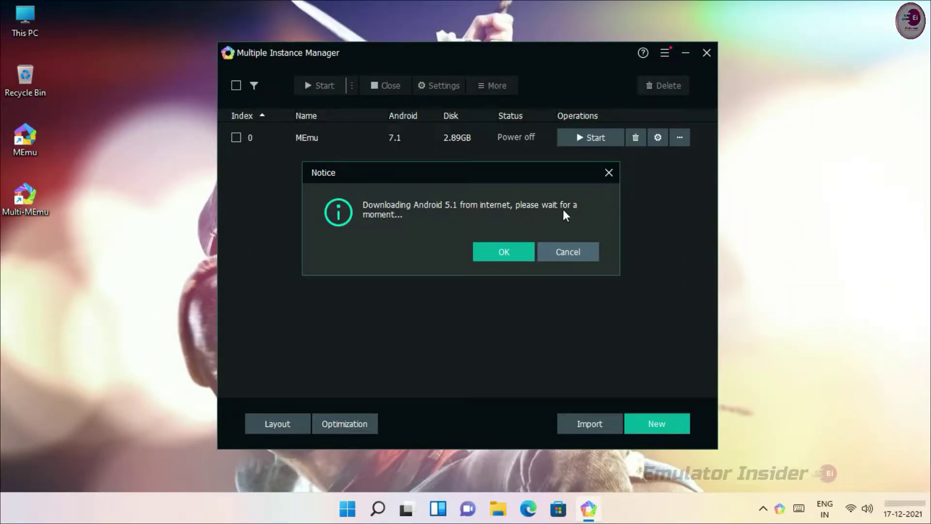
{"action": "left_click", "coordinate": [494, 253]}
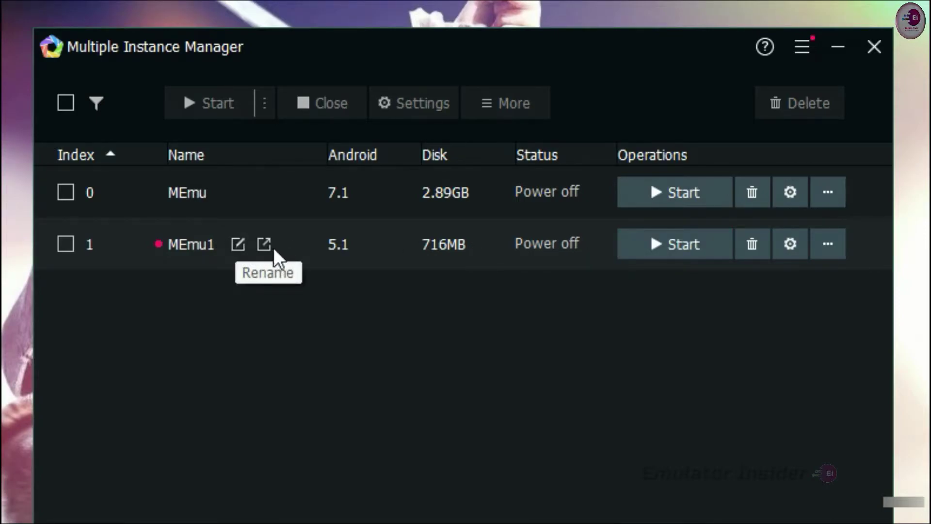
Rename the new Android 5.1 instance "MEmu 5.1" and send its shortcut to the desktop.
{"action": "left_click", "coordinate": [238, 245]}
{"action": "left_click", "coordinate": [241, 245]}
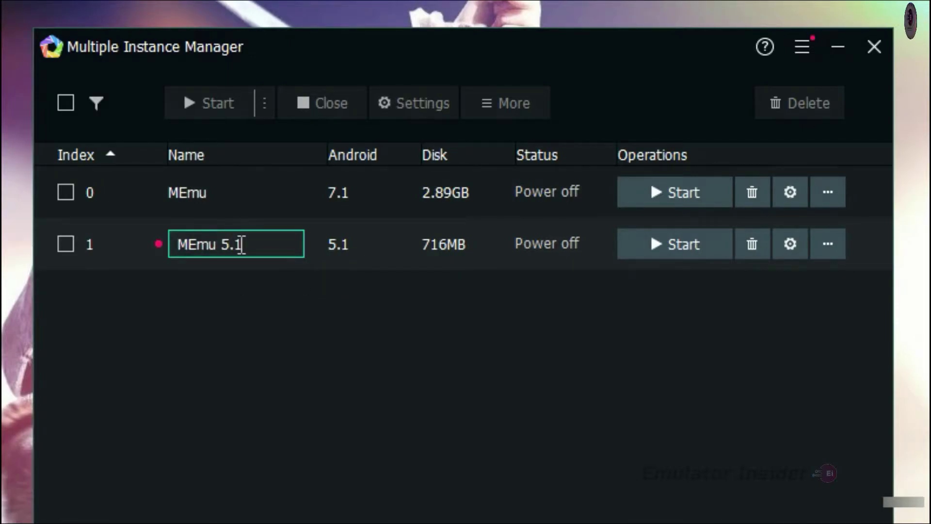
{"action": "left_click", "coordinate": [314, 271]}
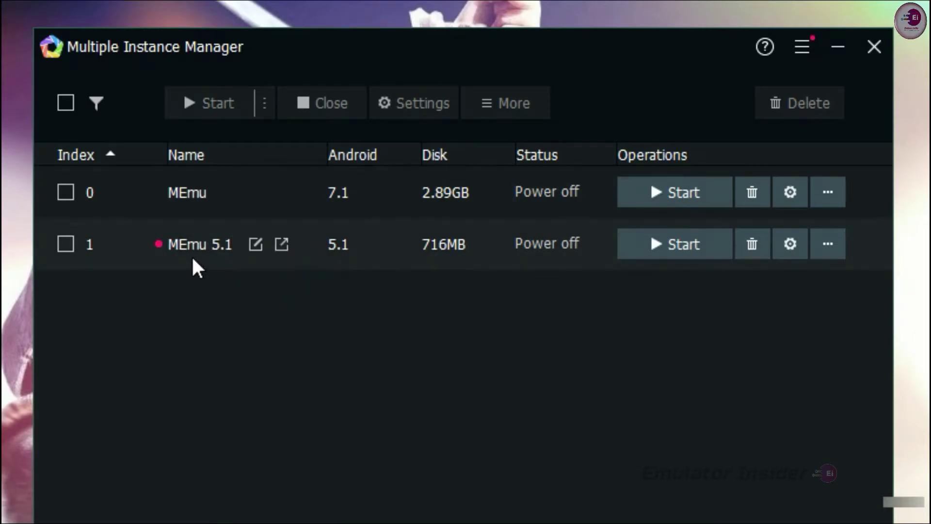
{"action": "left_click", "coordinate": [281, 244]}
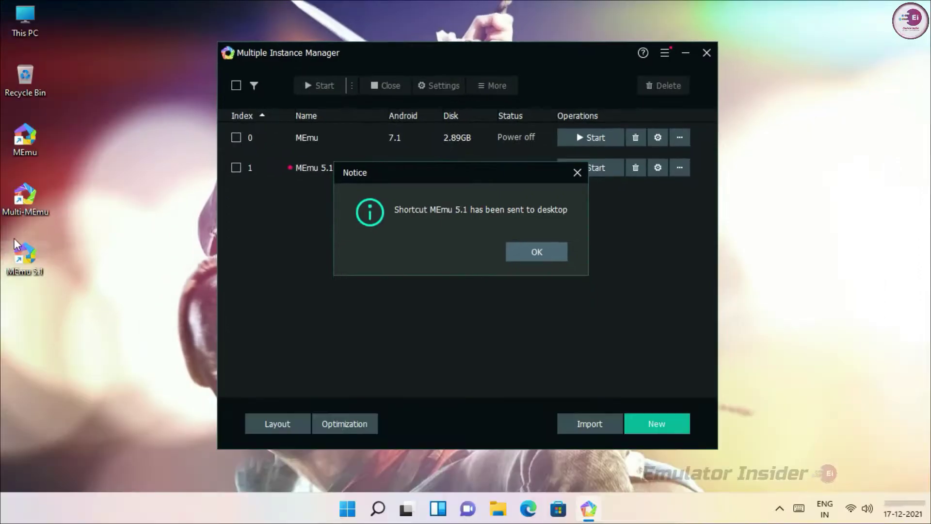
{"action": "left_click", "coordinate": [552, 252]}
Give the MEmu 5.1 instance a customized performance setting of 1 CPU and 2048 MB RAM, based on the Medium preset.
{"action": "left_click", "coordinate": [658, 169]}
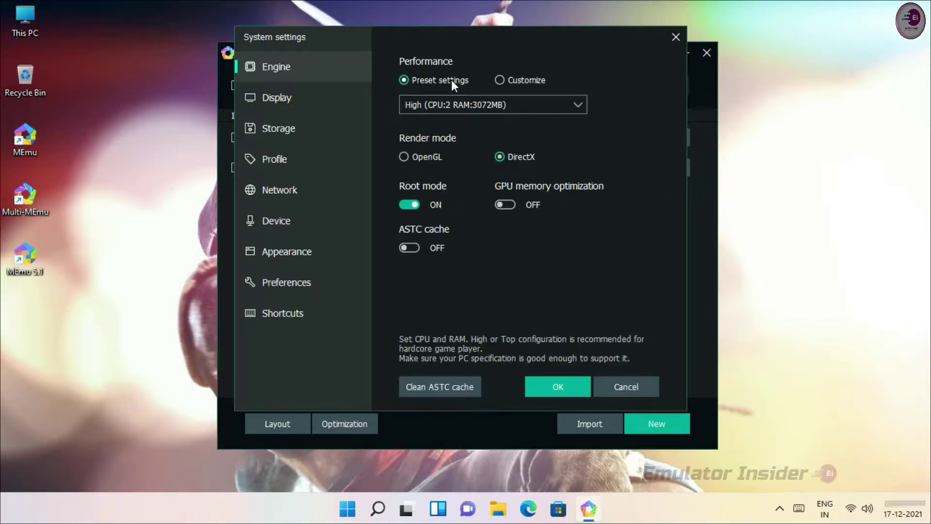
{"action": "left_click", "coordinate": [512, 103]}
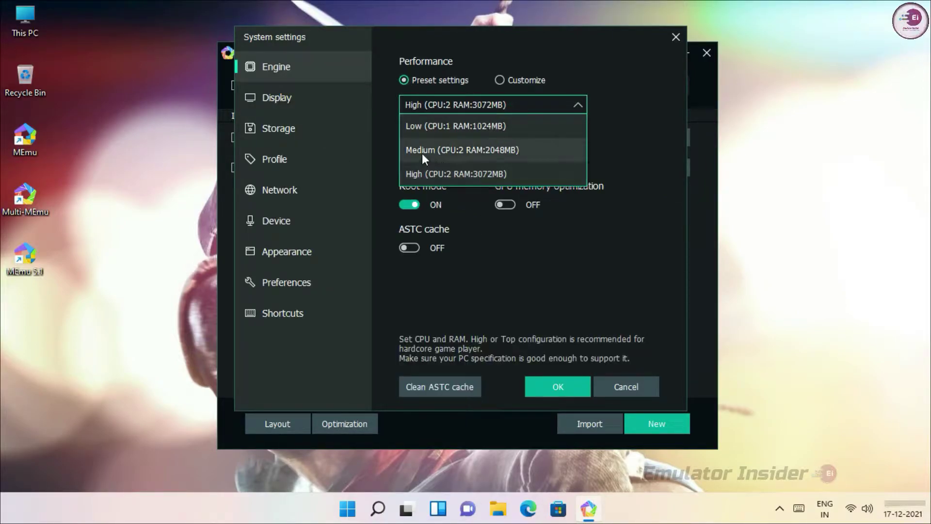
{"action": "left_click", "coordinate": [493, 149]}
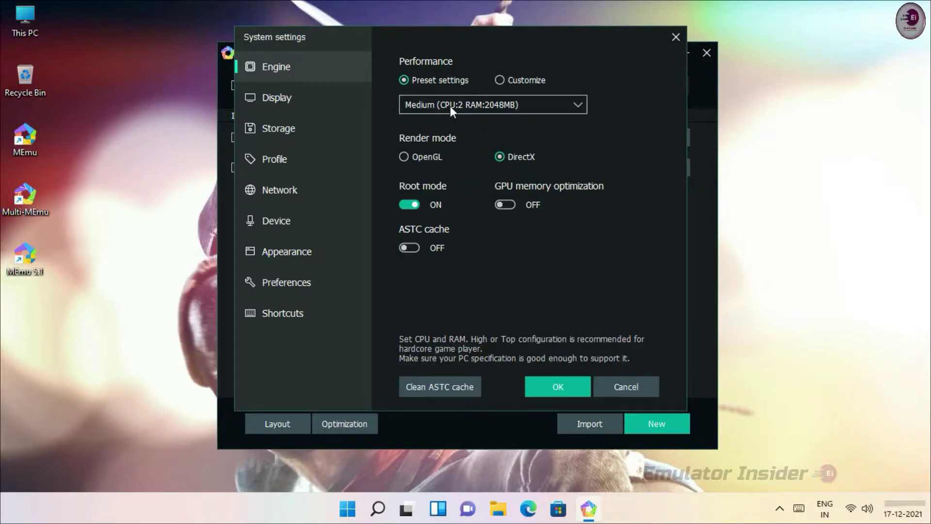
{"action": "left_click", "coordinate": [501, 79]}
{"action": "left_click_drag", "start_coordinate": [447, 106], "coordinate": [397, 103]}
{"action": "type", "text": "1"}
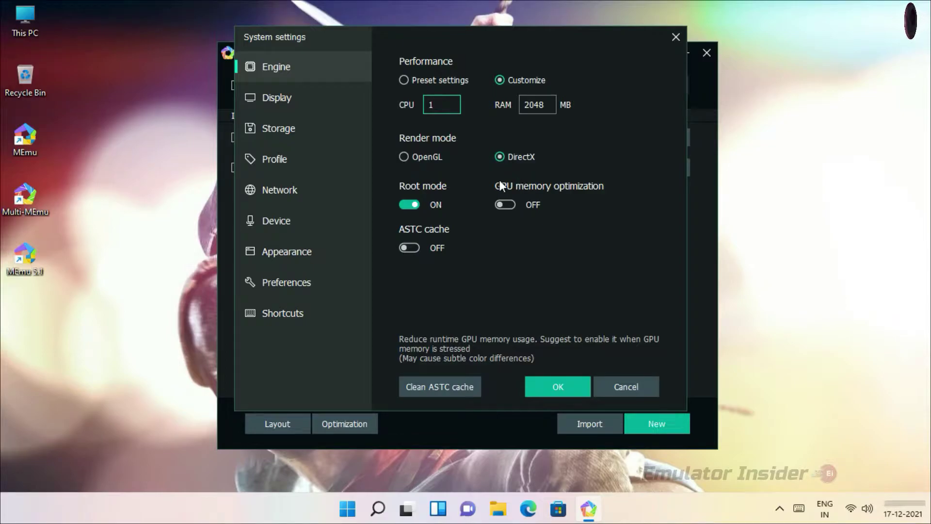
{"action": "left_click", "coordinate": [585, 126]}
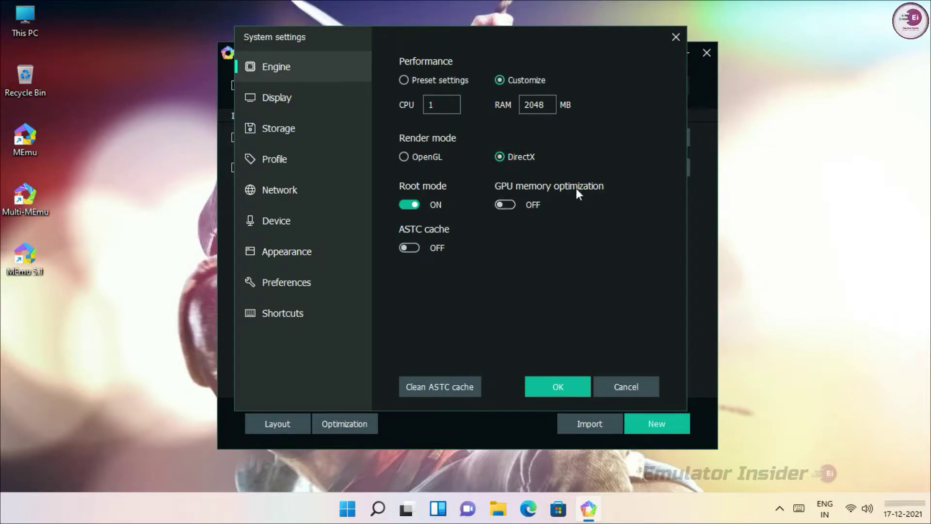
Review the instance's display, storage, profile, network and device settings, including the device model choices.
{"action": "left_click", "coordinate": [286, 95]}
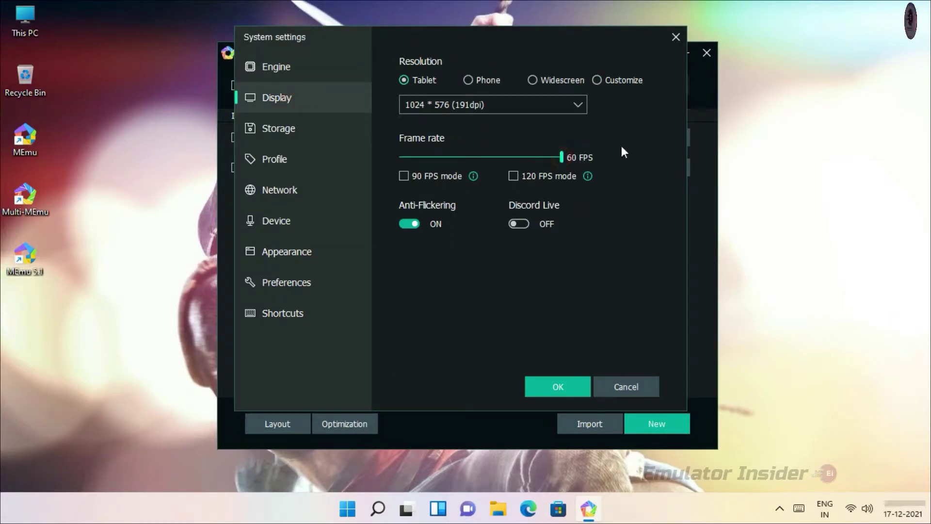
{"action": "left_click", "coordinate": [298, 128]}
{"action": "left_click", "coordinate": [296, 155]}
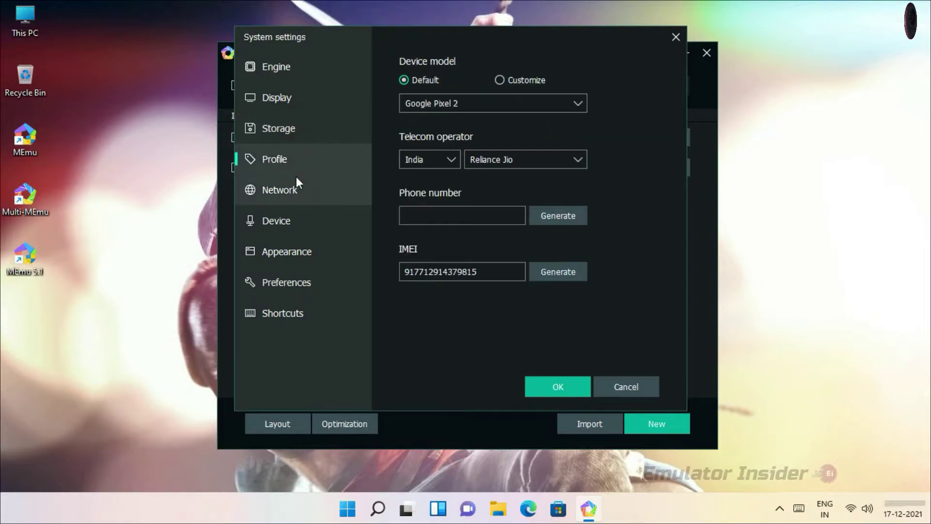
{"action": "left_click", "coordinate": [574, 103]}
{"action": "left_click", "coordinate": [654, 137]}
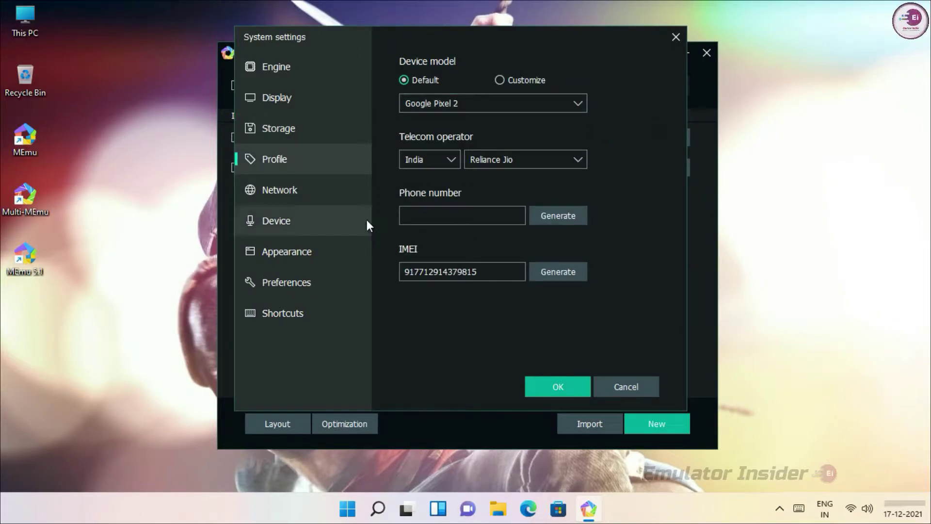
{"action": "left_click", "coordinate": [326, 216]}
{"action": "left_click", "coordinate": [301, 186]}
{"action": "left_click", "coordinate": [303, 222]}
Select the white mouse cursor style in the instance's appearance settings.
{"action": "left_click", "coordinate": [306, 251]}
{"action": "left_click", "coordinate": [298, 223]}
{"action": "left_click", "coordinate": [301, 250]}
{"action": "left_click", "coordinate": [503, 180]}
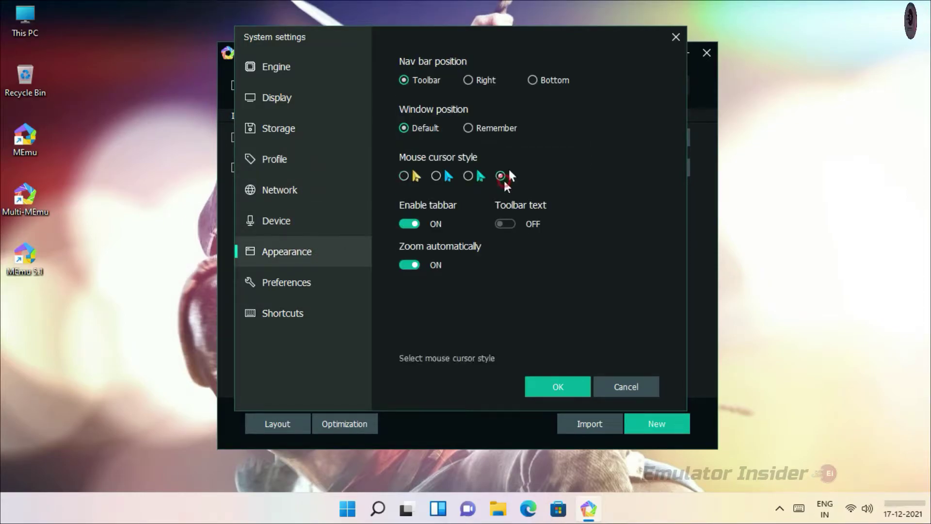
Check the instance's remaining settings pages and save the MEmu 5.1 system settings.
{"action": "left_click", "coordinate": [265, 280]}
{"action": "left_click", "coordinate": [293, 313]}
{"action": "left_click", "coordinate": [285, 226]}
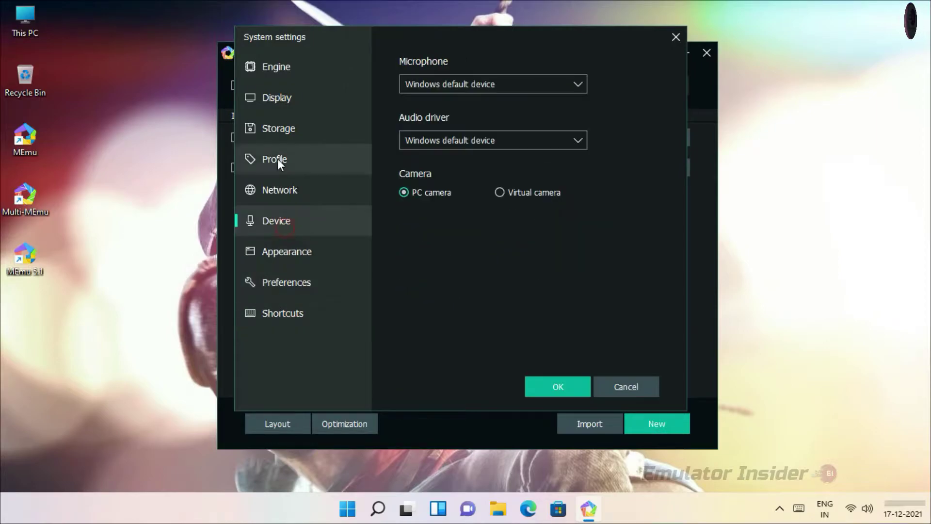
{"action": "left_click", "coordinate": [279, 165]}
{"action": "left_click", "coordinate": [277, 98]}
{"action": "left_click", "coordinate": [276, 66]}
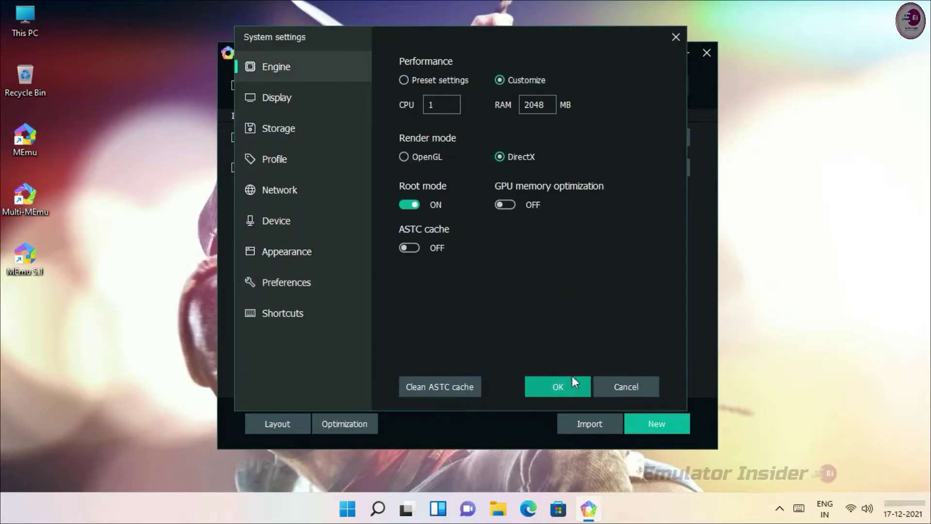
{"action": "left_click", "coordinate": [566, 388]}
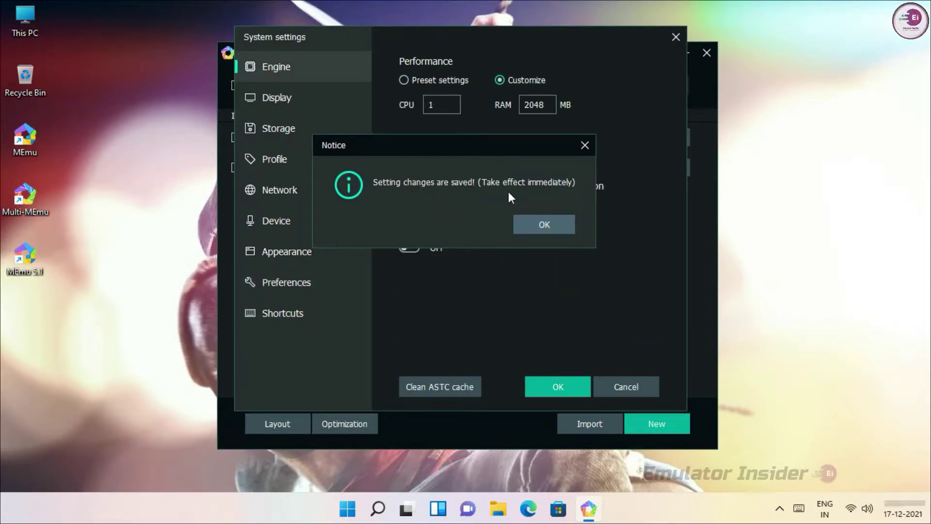
{"action": "left_click", "coordinate": [543, 224]}
Start the MEmu 5.1 instance and close the Multiple Instance Manager.
{"action": "left_click", "coordinate": [596, 173]}
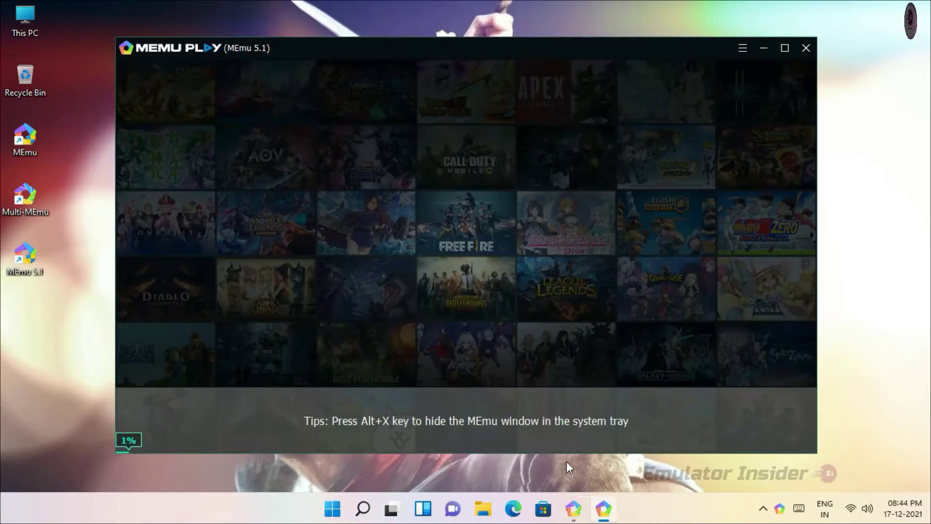
{"action": "left_click", "coordinate": [573, 509]}
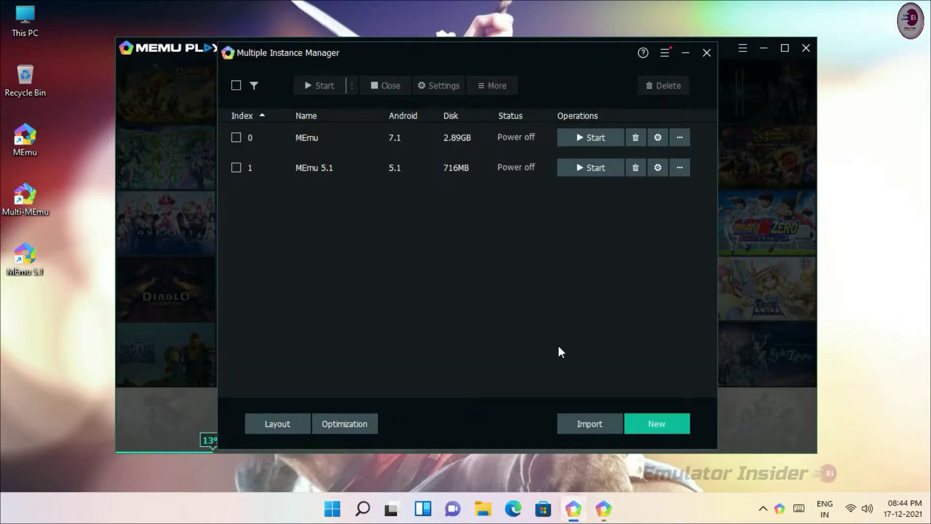
{"action": "left_click", "coordinate": [705, 54]}
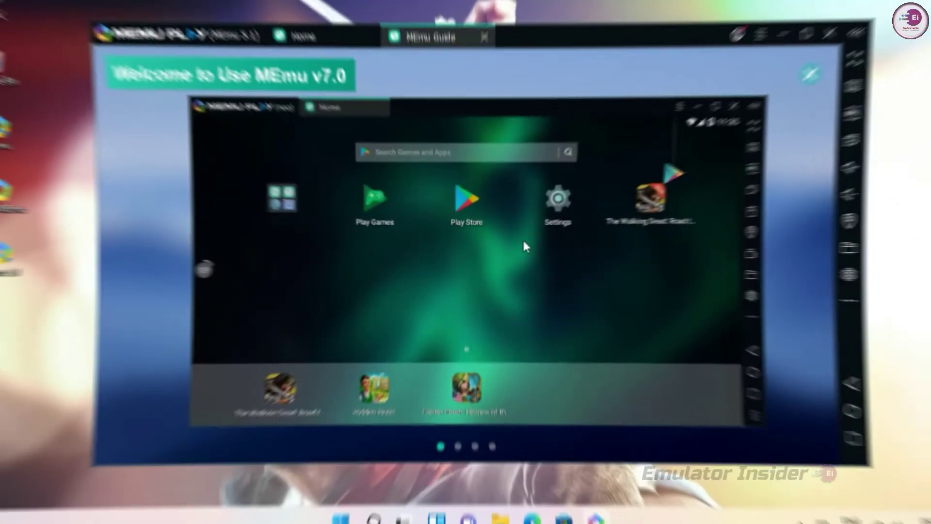
Page through the MEmu Guide slides and close the guide.
{"action": "left_click", "coordinate": [459, 439]}
{"action": "left_click", "coordinate": [475, 440]}
{"action": "left_click", "coordinate": [491, 439]}
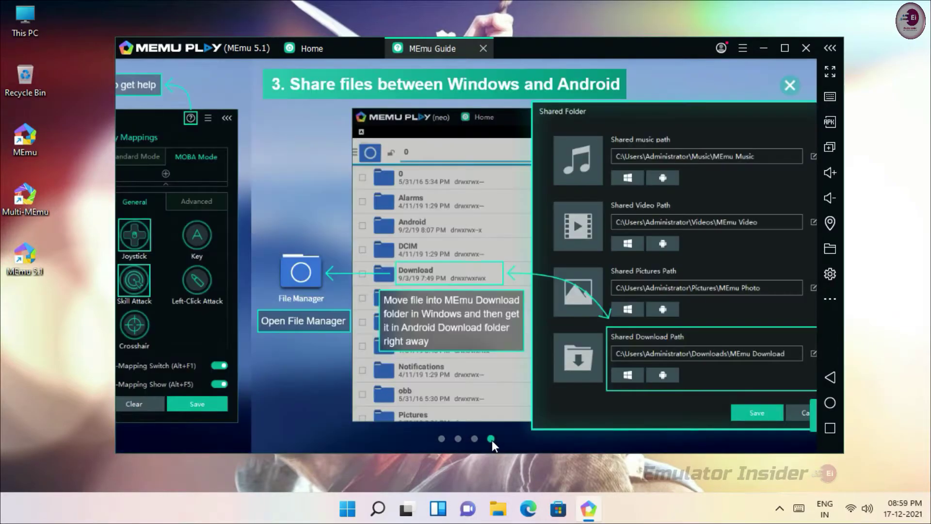
{"action": "left_click", "coordinate": [441, 438]}
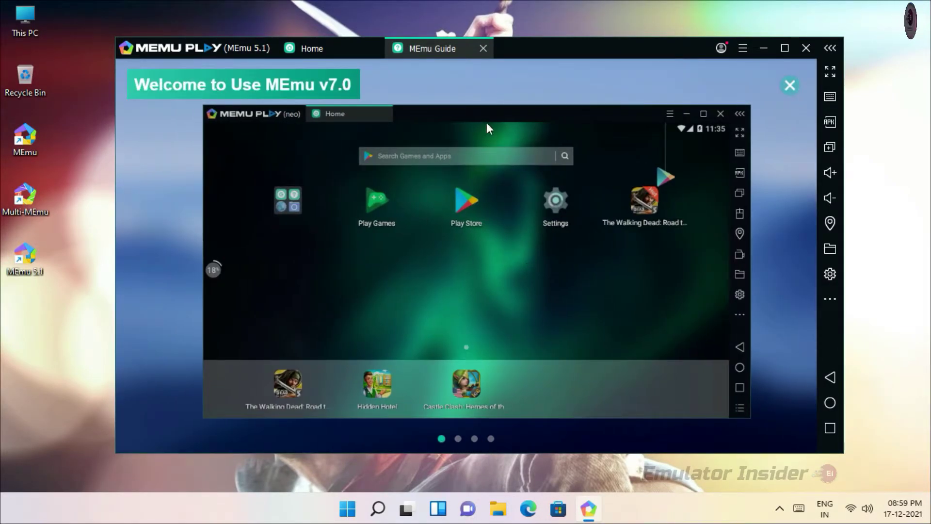
{"action": "left_click", "coordinate": [483, 50]}
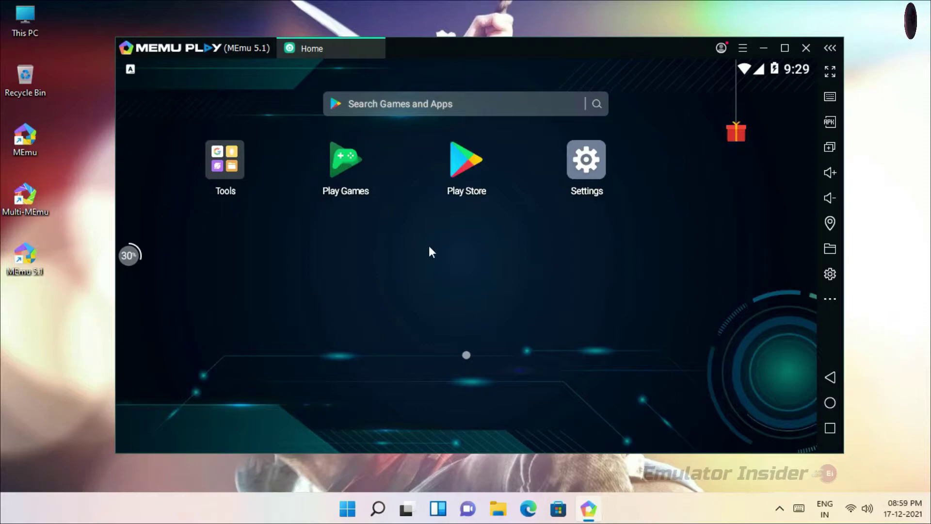
Check the emulator's home screen and the apps inside the Tools folder.
{"action": "left_click_drag", "start_coordinate": [727, 279], "coordinate": [183, 274]}
{"action": "left_click", "coordinate": [224, 164]}
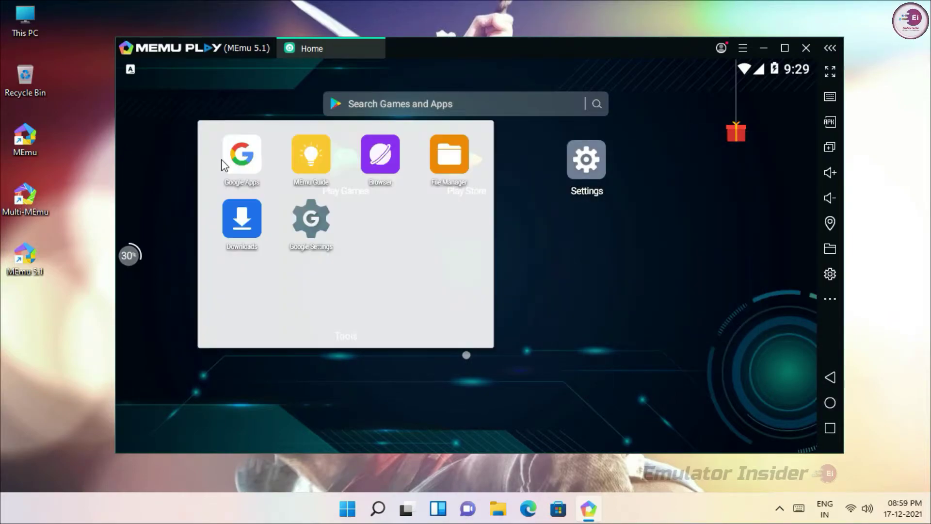
{"action": "left_click", "coordinate": [579, 249]}
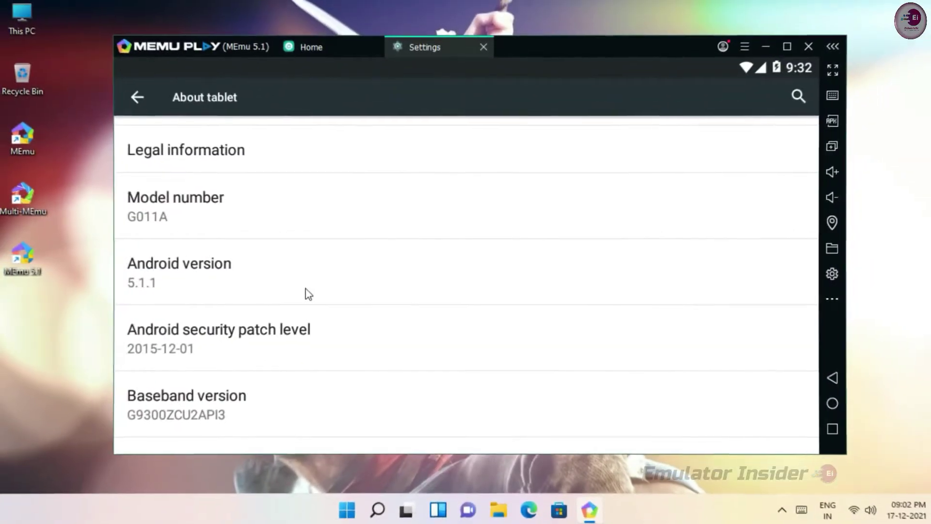
Open the Android version's hidden animation from the About tablet page and cycle through its lollipop colors.
{"action": "left_click", "coordinate": [307, 293]}
{"action": "left_click", "coordinate": [307, 292]}
{"action": "left_click", "coordinate": [307, 292]}
{"action": "left_click", "coordinate": [472, 260]}
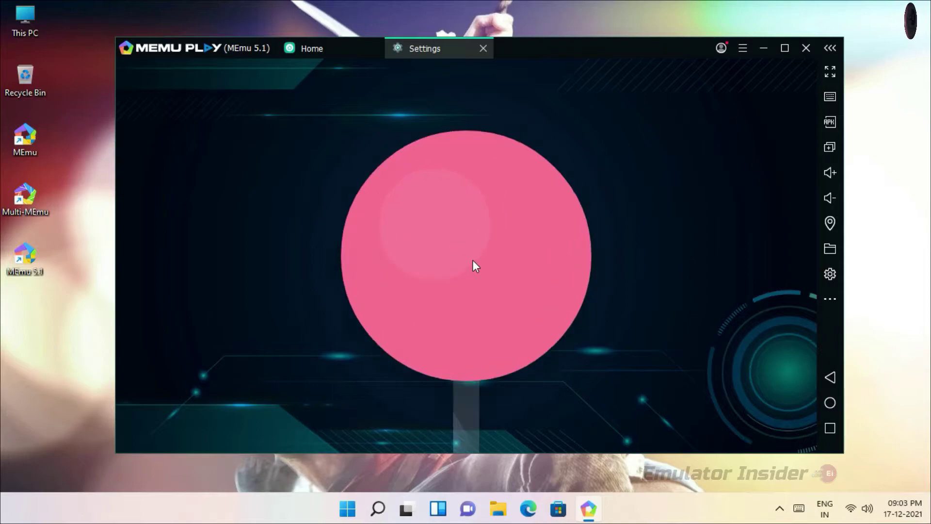
{"action": "left_click", "coordinate": [454, 305]}
{"action": "left_click", "coordinate": [455, 304]}
{"action": "left_click", "coordinate": [455, 304]}
{"action": "left_click", "coordinate": [455, 304]}
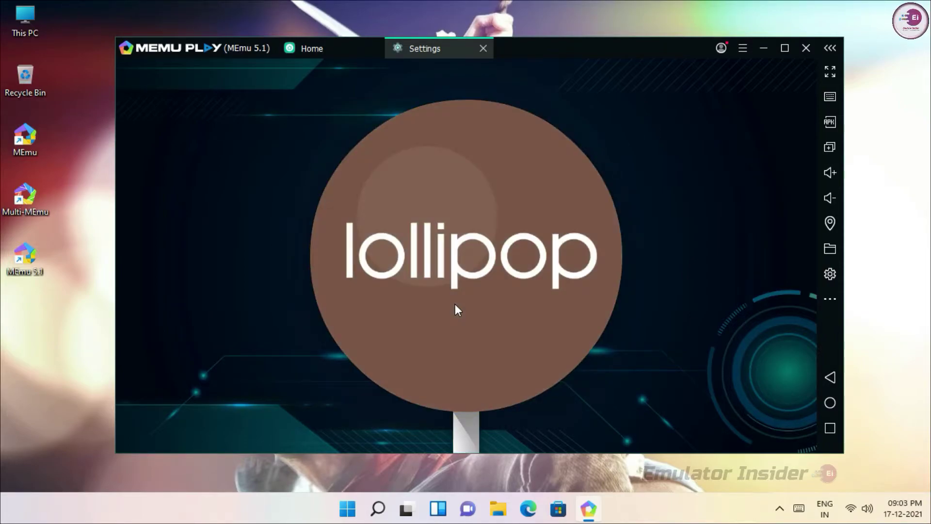
{"action": "left_click", "coordinate": [488, 314]}
{"action": "left_click", "coordinate": [487, 314]}
{"action": "left_click", "coordinate": [487, 314]}
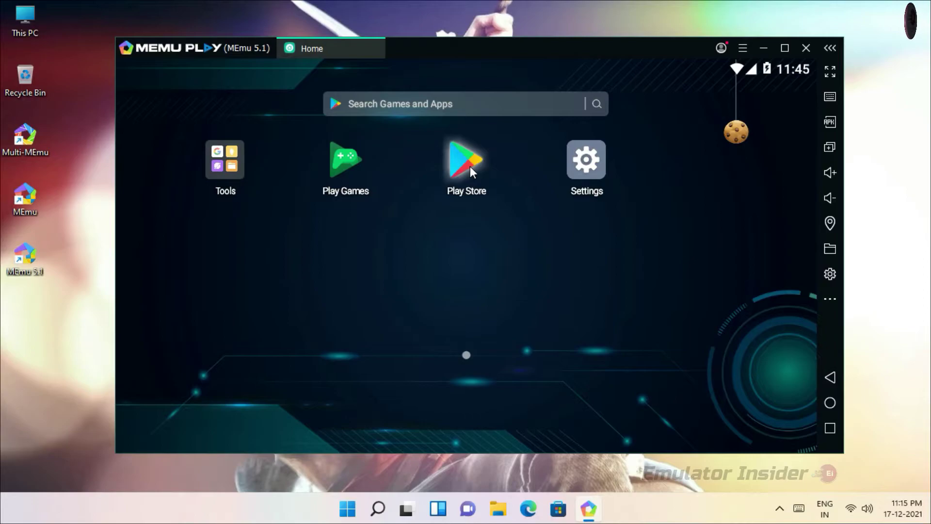
Open the Play Store, sign in with a Google account and browse the recommended apps and games.
{"action": "left_click", "coordinate": [469, 167]}
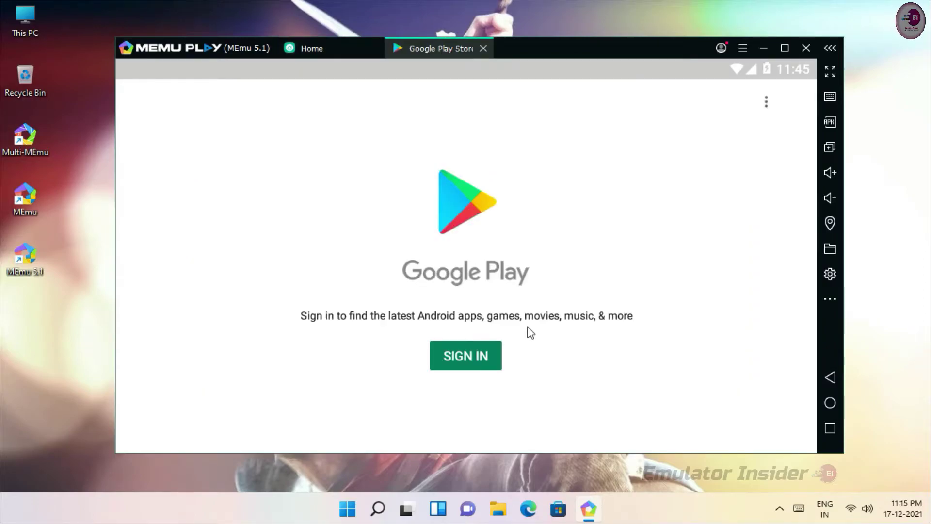
{"action": "left_click", "coordinate": [463, 355]}
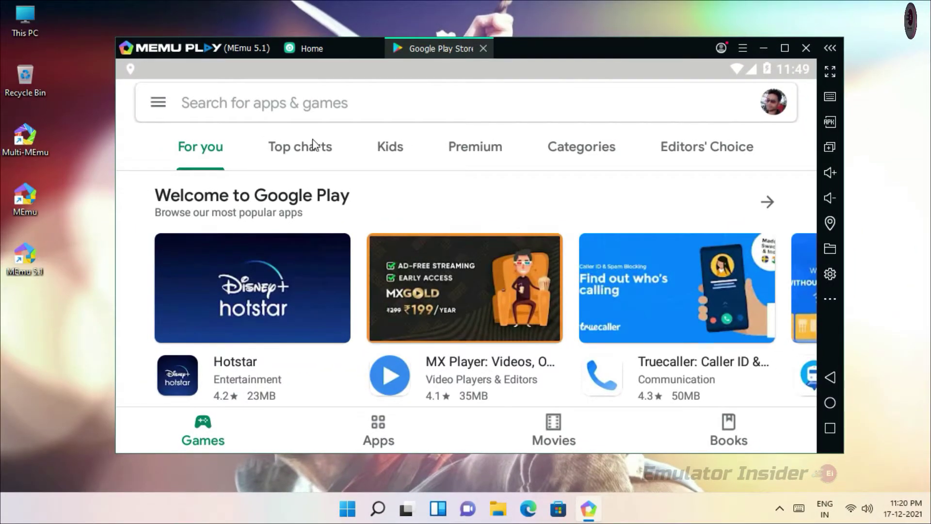
{"action": "scroll", "coordinate": [545, 211], "scroll_direction": "down", "scroll_amount": 5}
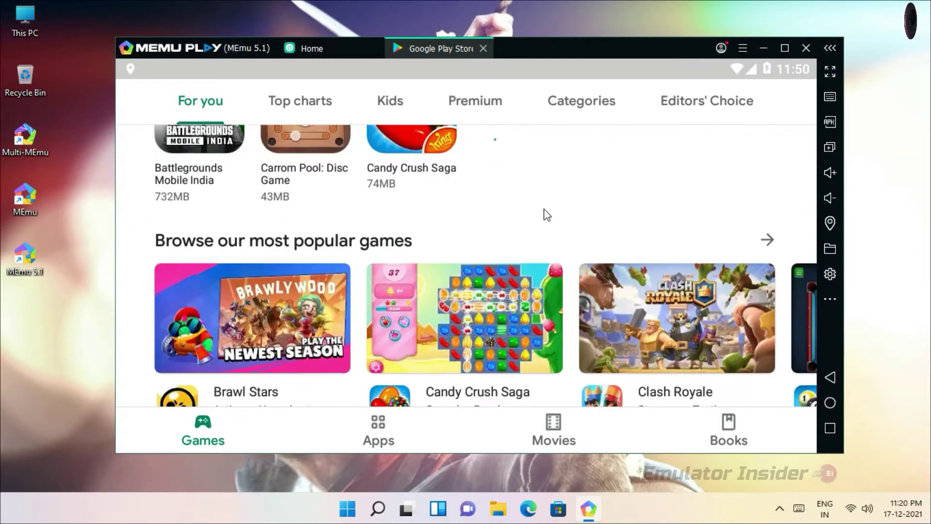
{"action": "scroll", "coordinate": [545, 212], "scroll_direction": "up", "scroll_amount": 5}
{"action": "scroll", "coordinate": [545, 210], "scroll_direction": "up", "scroll_amount": 1}
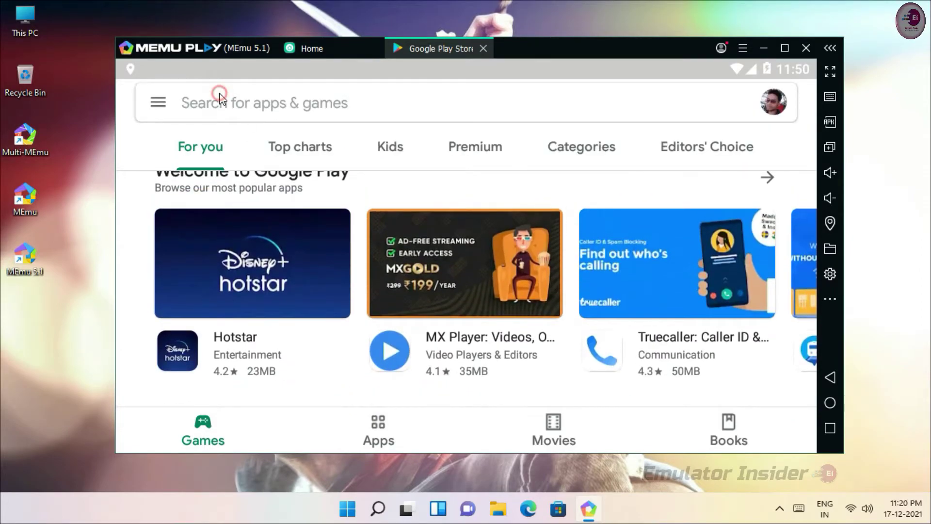
Search the Play Store for "free fire" and install Garena Free Fire - New Age, accepting its permissions.
{"action": "left_click", "coordinate": [219, 97]}
{"action": "type", "text": "FREE "}
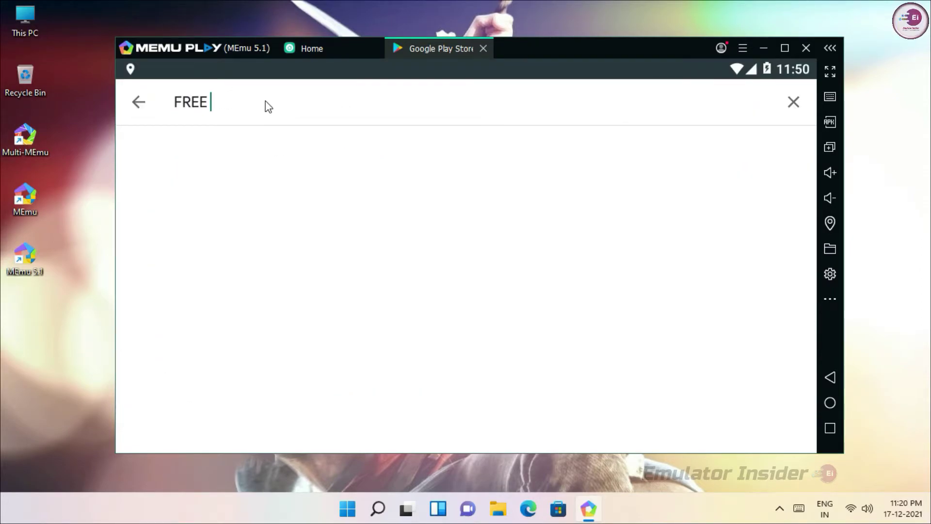
{"action": "type", "text": "FIRE"}
{"action": "left_click", "coordinate": [252, 148]}
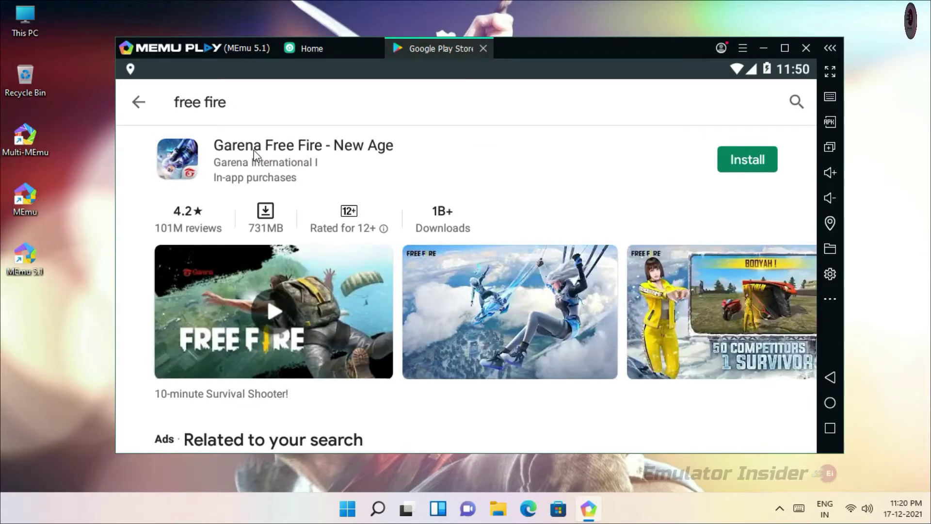
{"action": "left_click", "coordinate": [738, 165]}
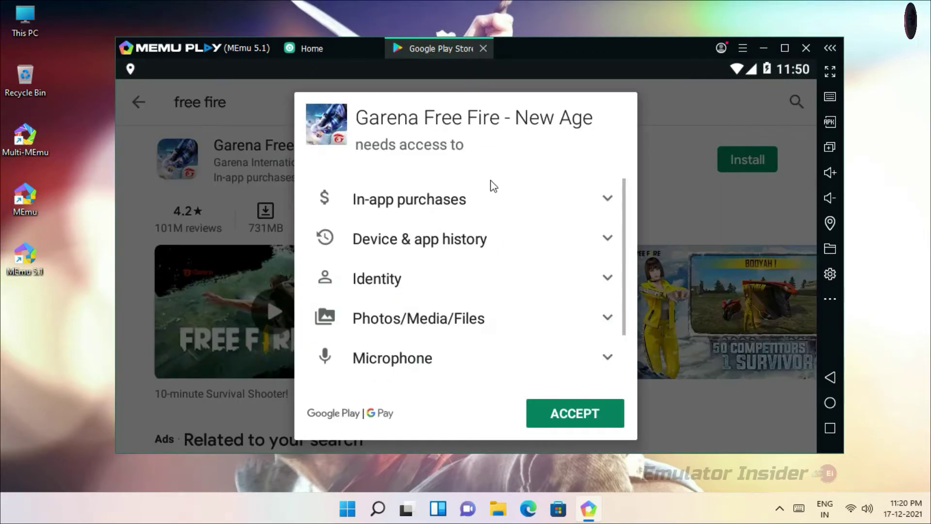
{"action": "left_click", "coordinate": [580, 411]}
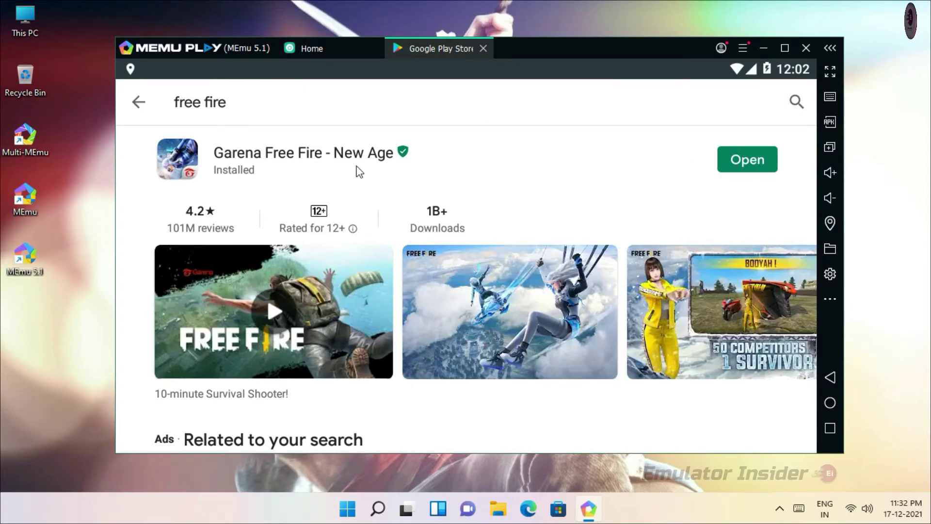
Look over the Garena Free Fire - New Age store page and close the Play Store.
{"action": "left_click", "coordinate": [327, 157]}
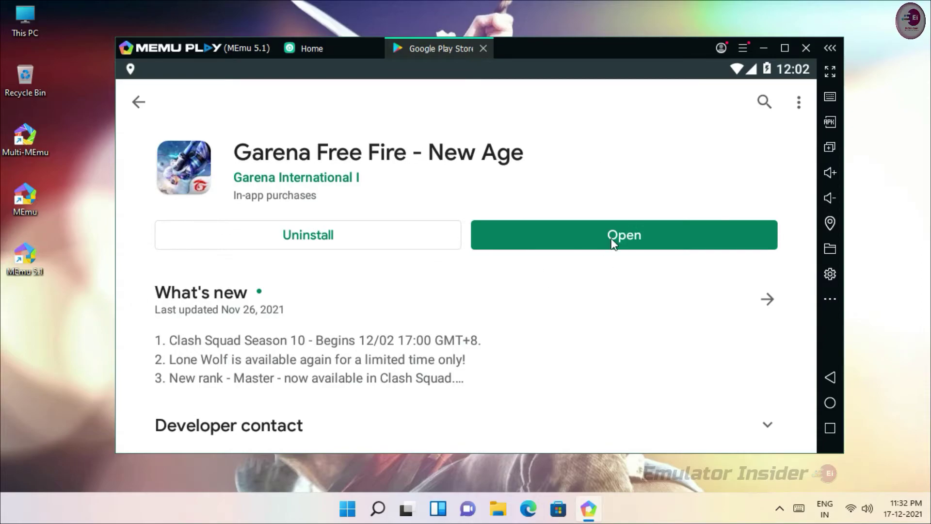
{"action": "scroll", "coordinate": [563, 299], "scroll_direction": "down", "scroll_amount": 3}
{"action": "scroll", "coordinate": [563, 300], "scroll_direction": "up", "scroll_amount": 3}
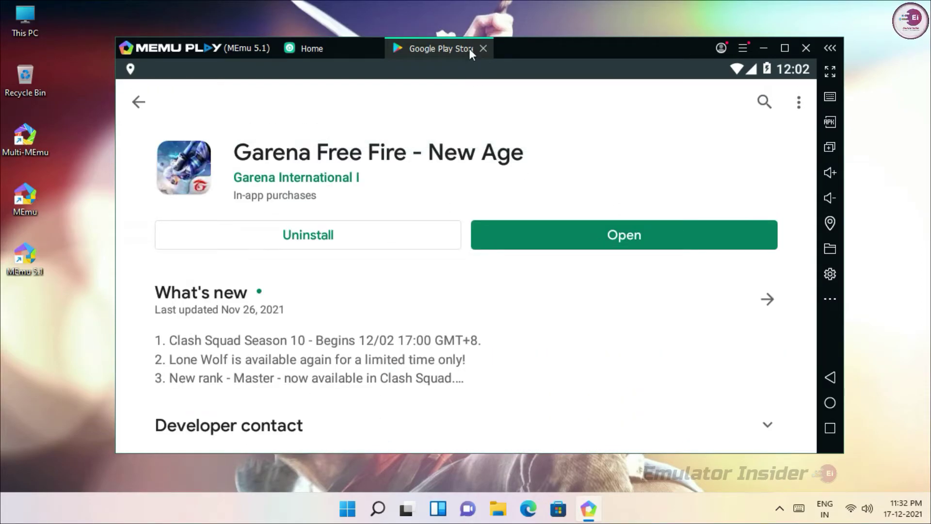
{"action": "left_click", "coordinate": [483, 49]}
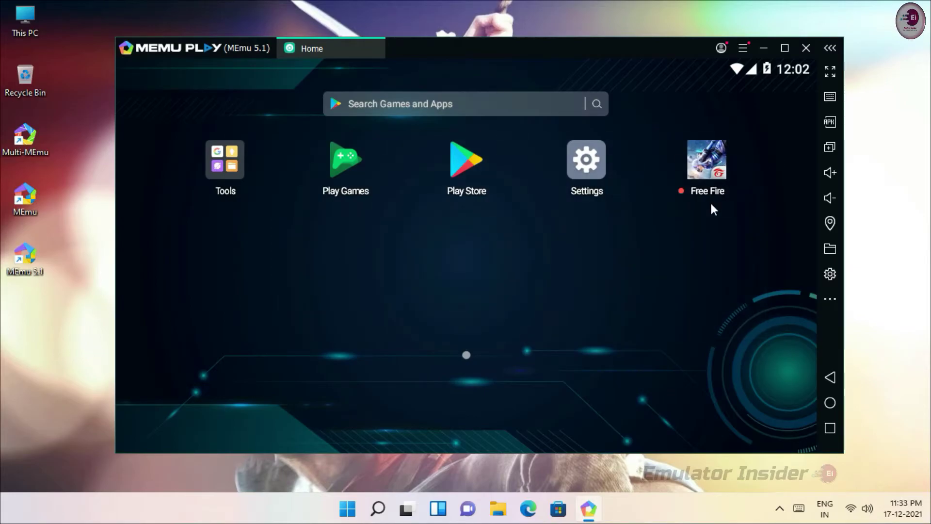
Launch Free Fire from the home screen and start the game from the Smart Mode guide.
{"action": "left_click", "coordinate": [709, 173]}
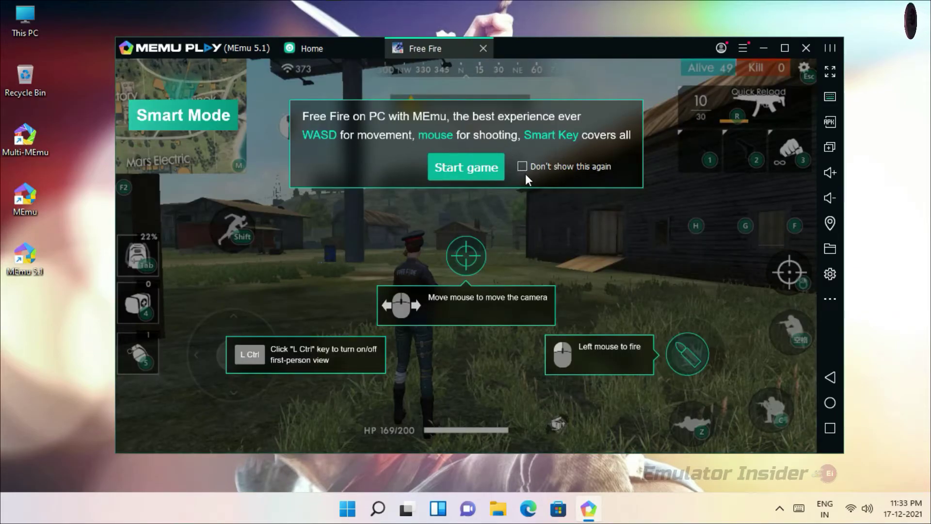
{"action": "left_click", "coordinate": [471, 177]}
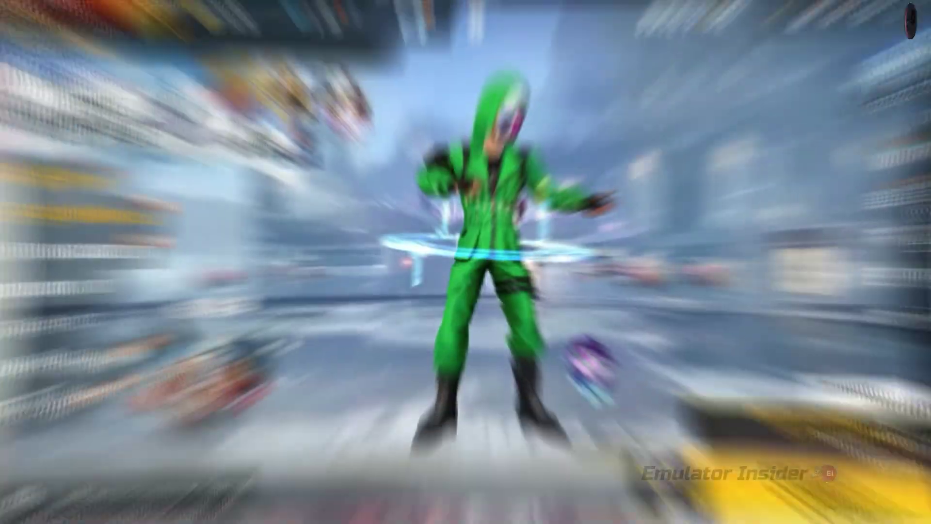
Play two different emotes on the lobby character using the emote wheel.
{"action": "left_click", "coordinate": [518, 243]}
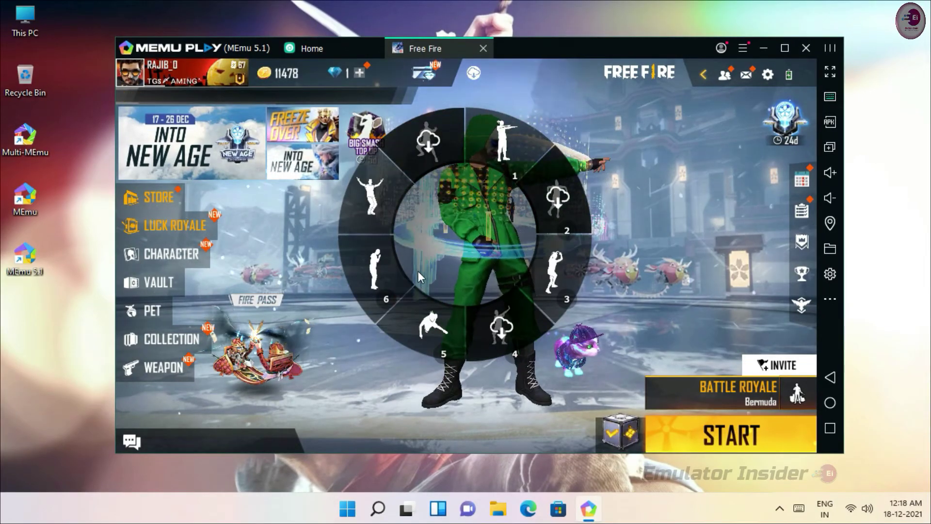
{"action": "left_click", "coordinate": [389, 268]}
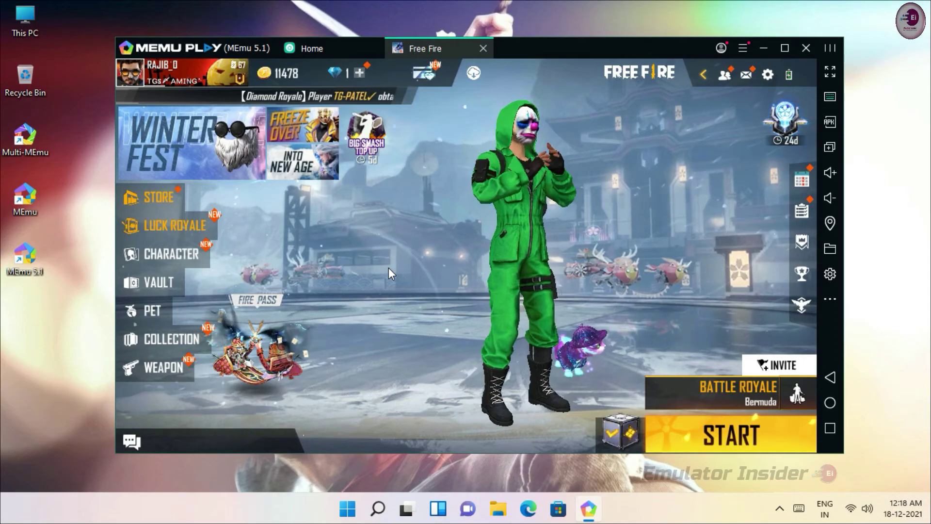
{"action": "left_click", "coordinate": [497, 212]}
{"action": "left_click", "coordinate": [554, 267]}
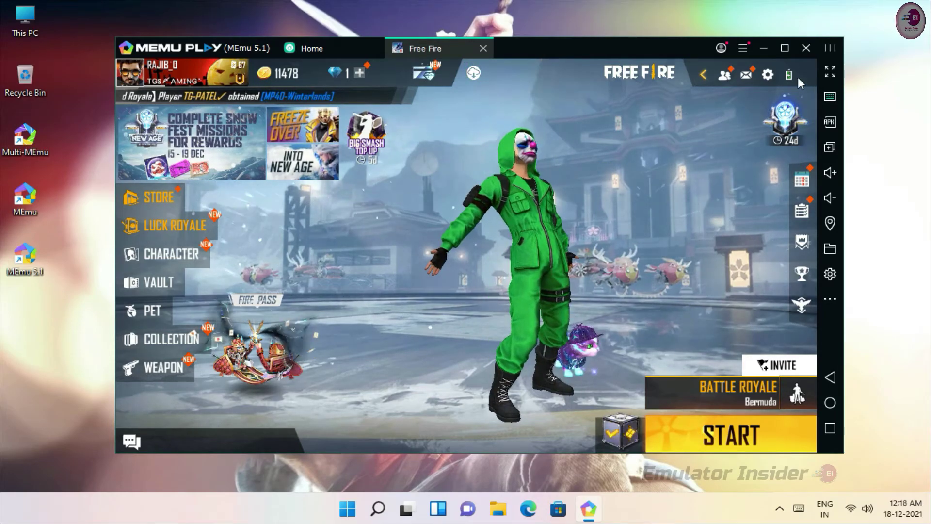
Try the Ultra graphics option in Free Fire's display settings, then return it to Smooth and close the settings.
{"action": "left_click", "coordinate": [768, 75]}
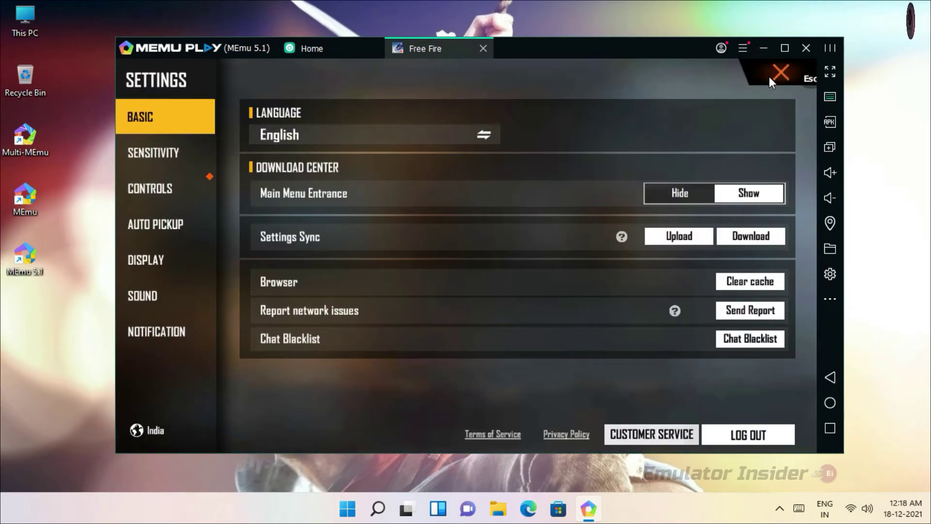
{"action": "left_click", "coordinate": [150, 259]}
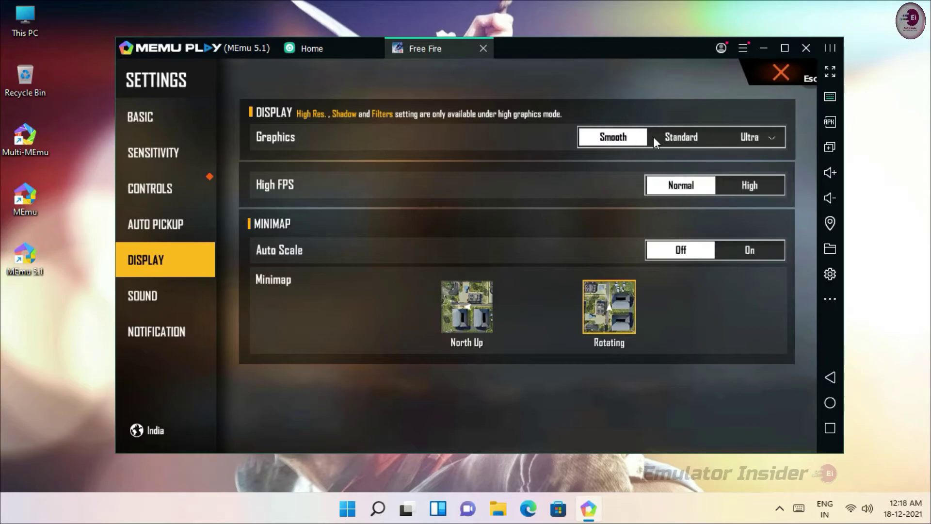
{"action": "left_click", "coordinate": [762, 136]}
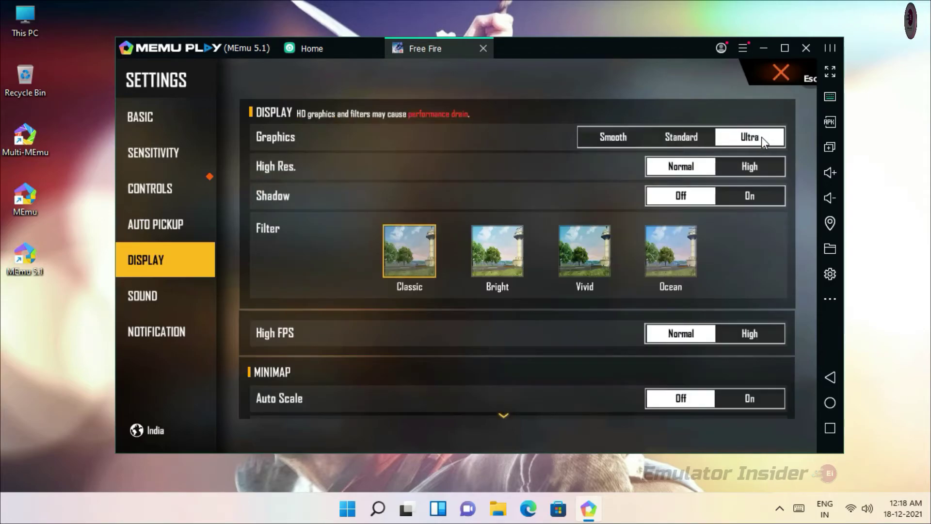
{"action": "left_click", "coordinate": [619, 137]}
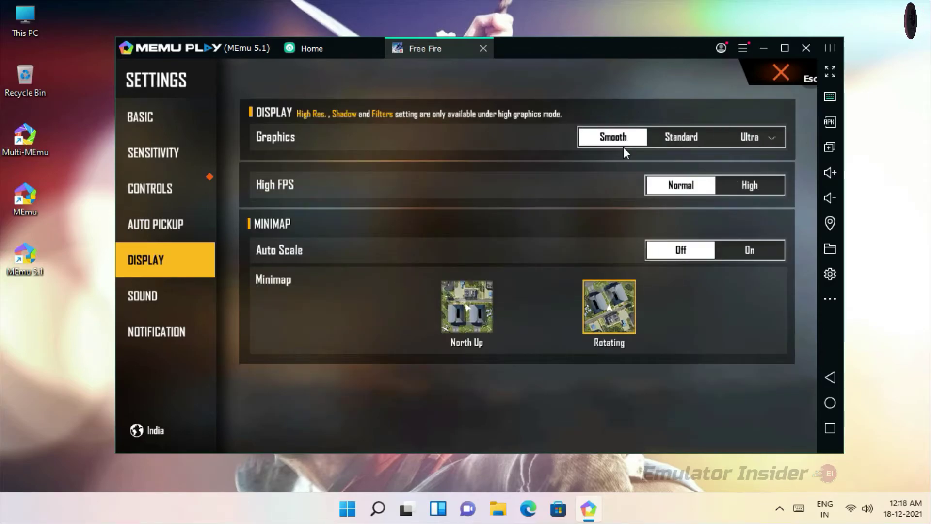
{"action": "left_click", "coordinate": [780, 74]}
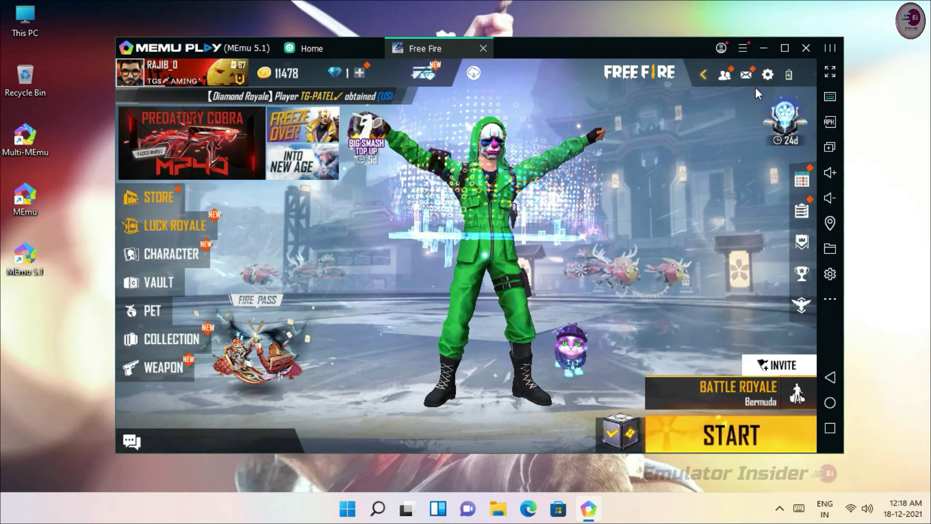
Change the Free Fire game mode to Training.
{"action": "left_click", "coordinate": [712, 392]}
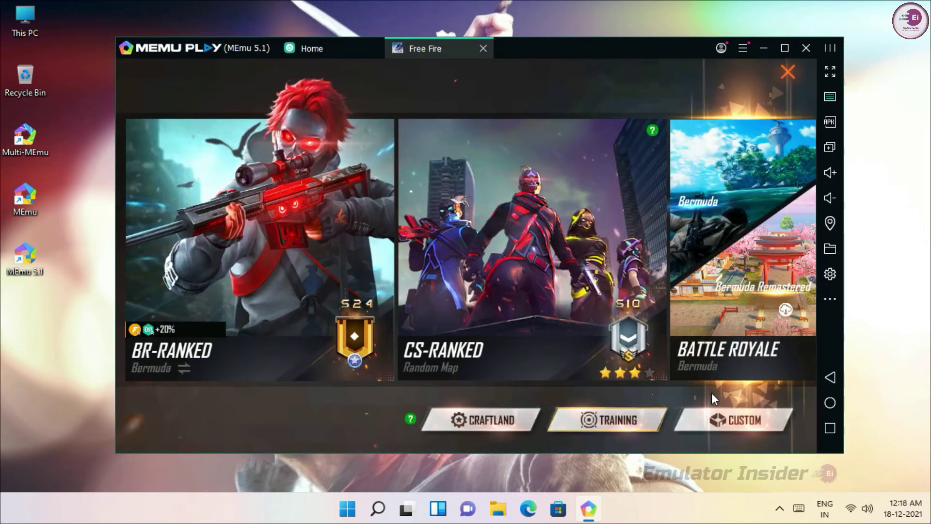
{"action": "left_click", "coordinate": [606, 422]}
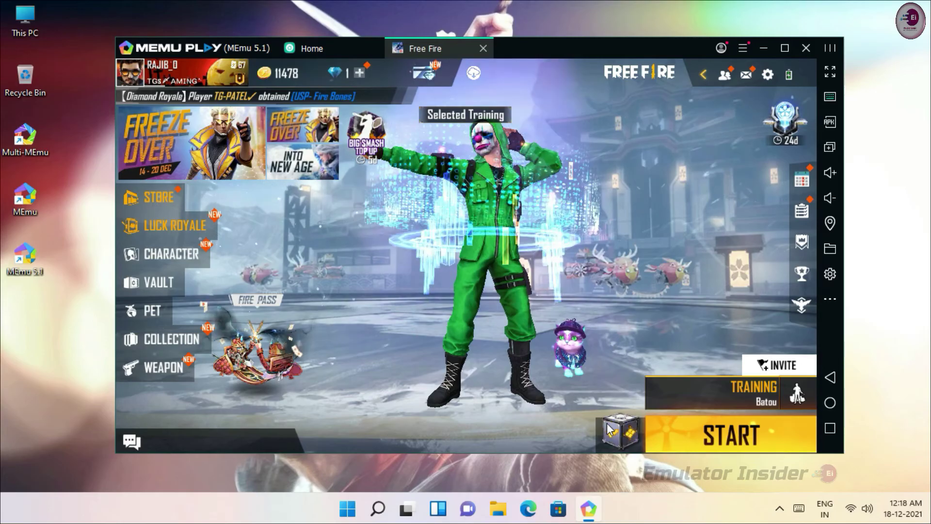